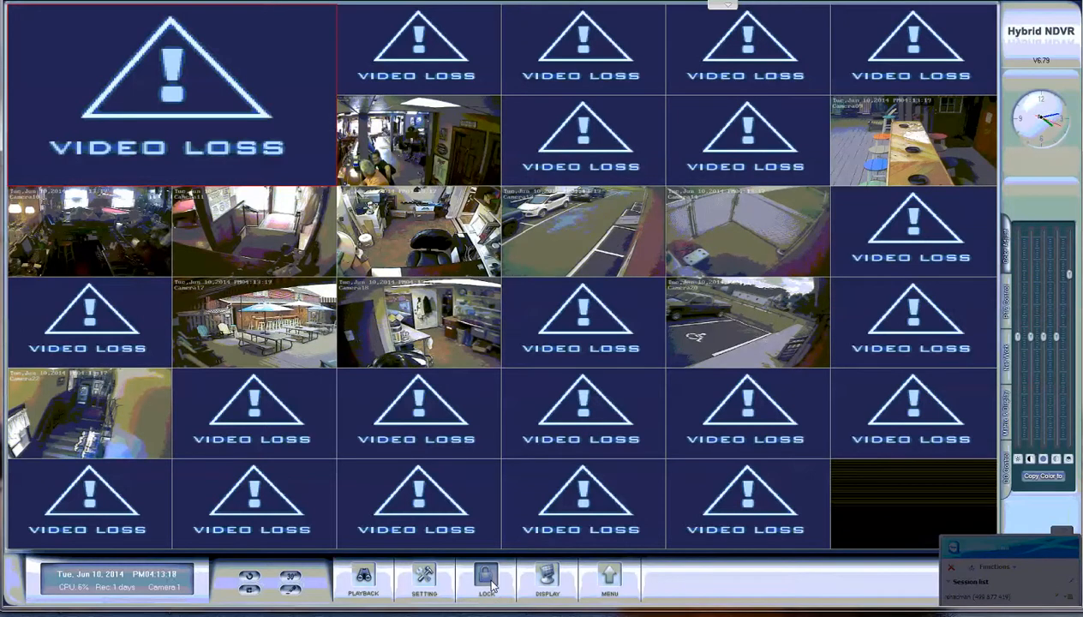
# Step: Lock the NDVR screen to bring up the empty USER ID / PASSWORD login prompt
pyautogui.click(488, 582)
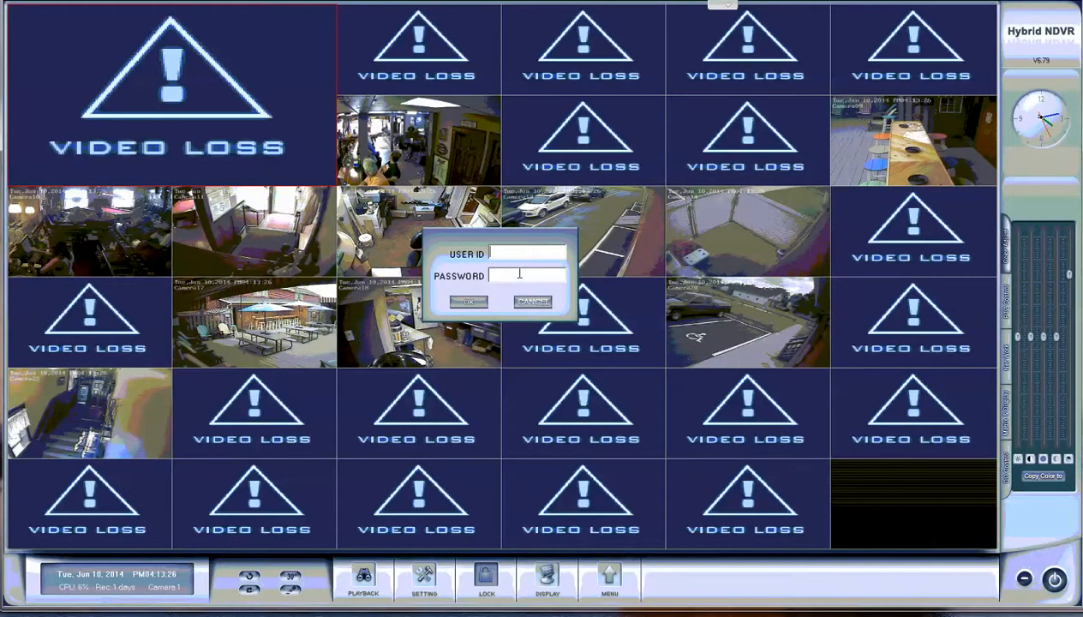
# Step: Log in with the administrator user ID and pasted password, with the remote session optimized for speed
pyautogui.write('admin')
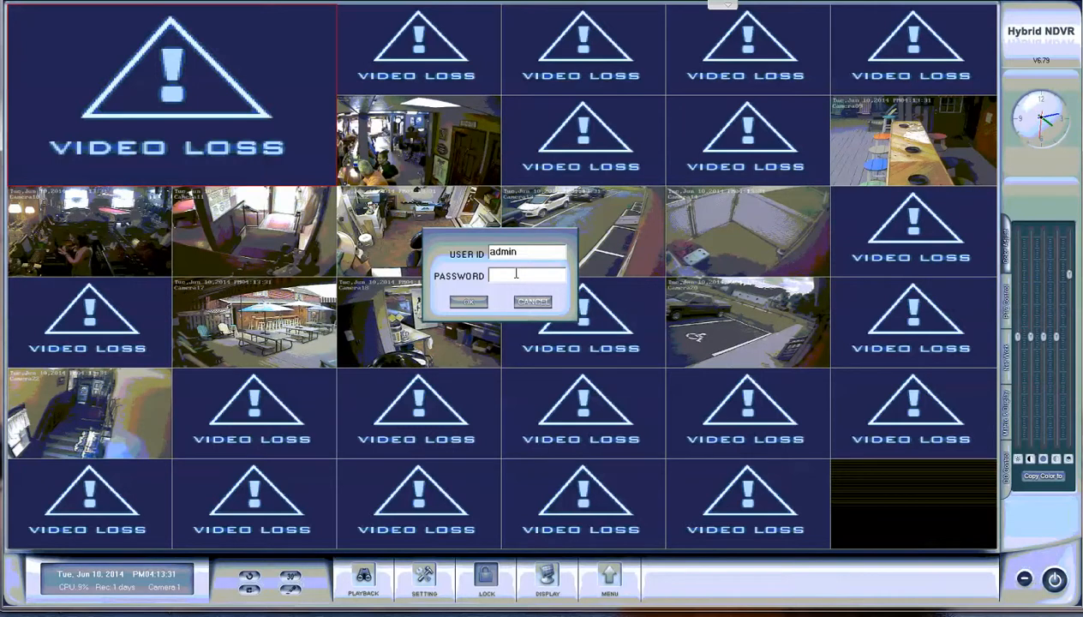
pyautogui.rightClick(516, 274)
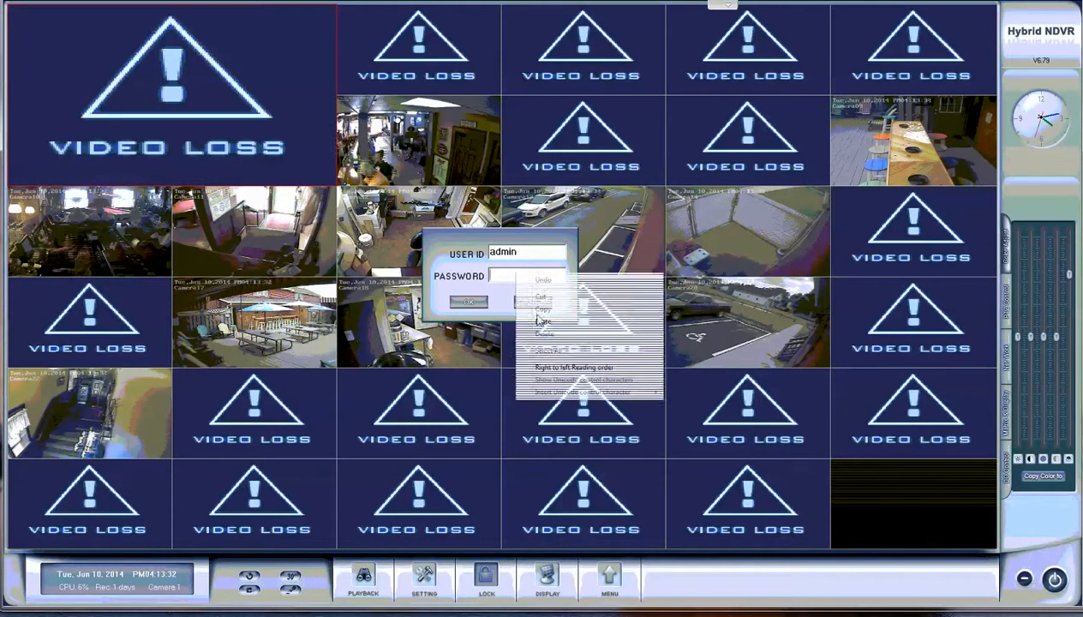
pyautogui.click(726, 5)
pyautogui.click(476, 13)
pyautogui.moveTo(490, 36)
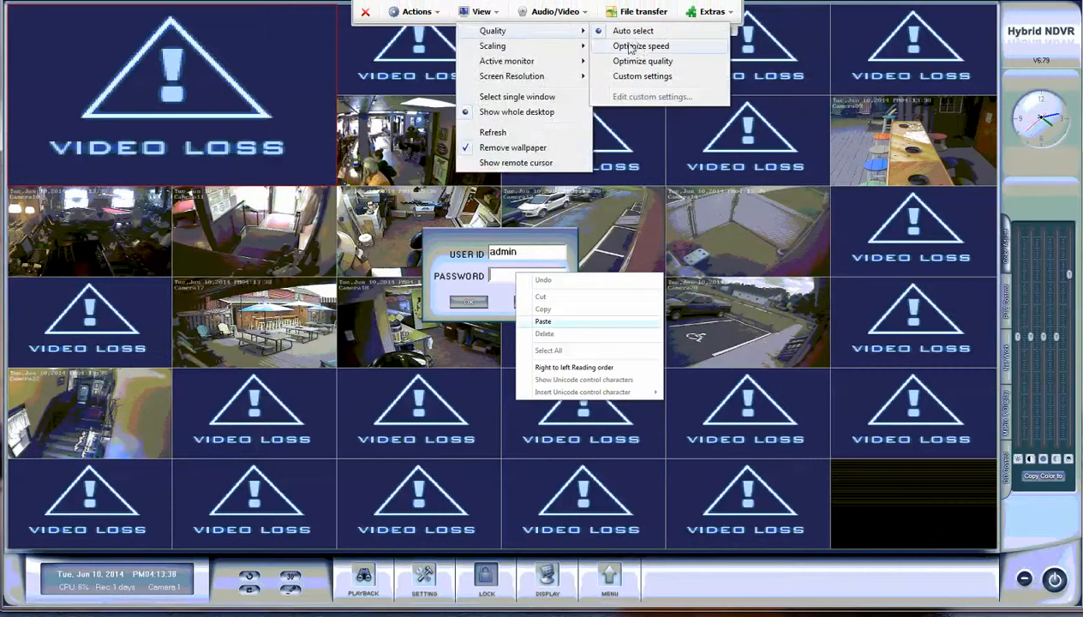
pyautogui.click(636, 48)
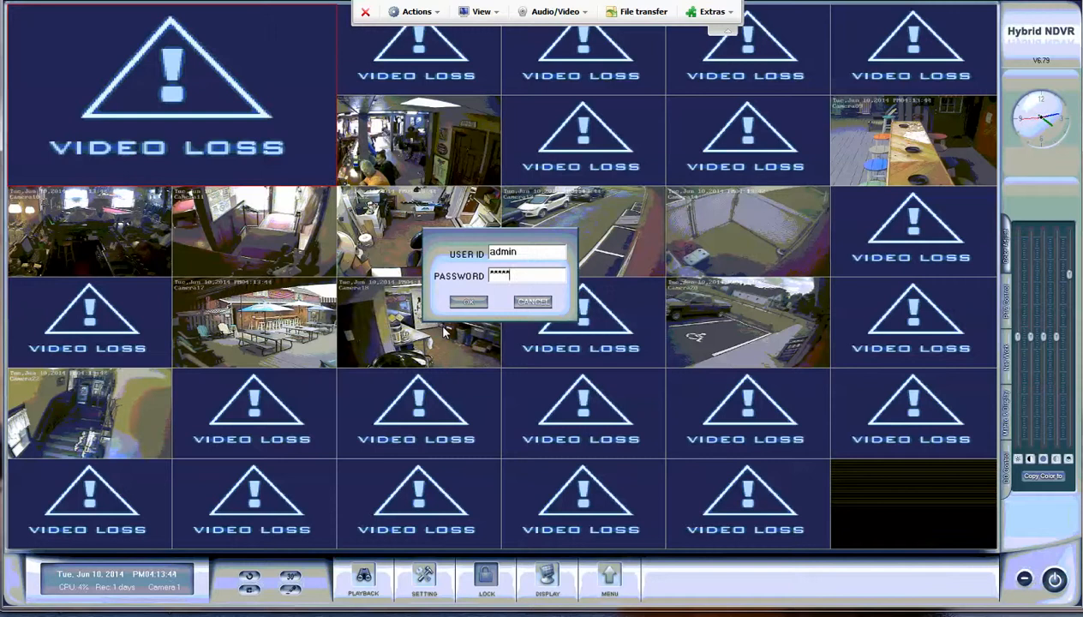
pyautogui.press('Return')
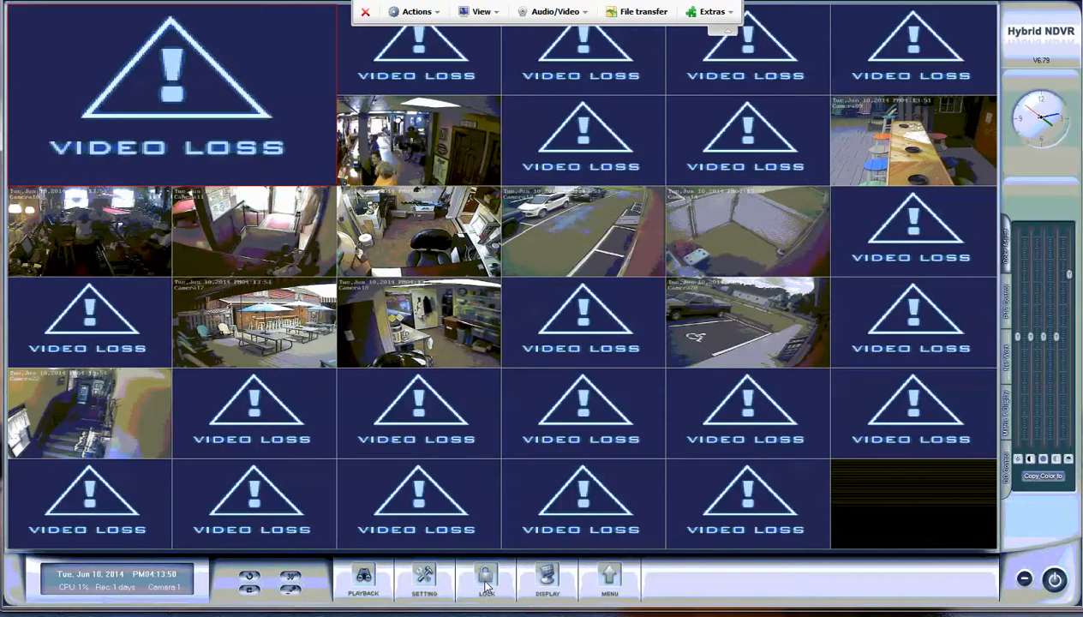
# Step: Open System Setup on its Camera page showing Camera01 at 1080P and the Group01 schedule
pyautogui.click(425, 579)
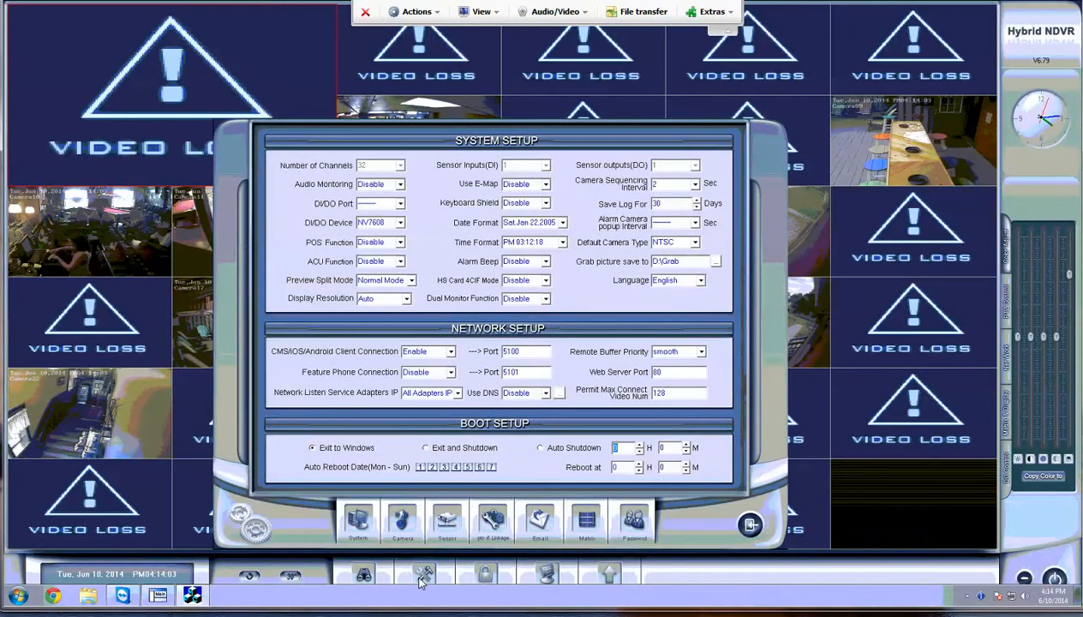
pyautogui.click(401, 521)
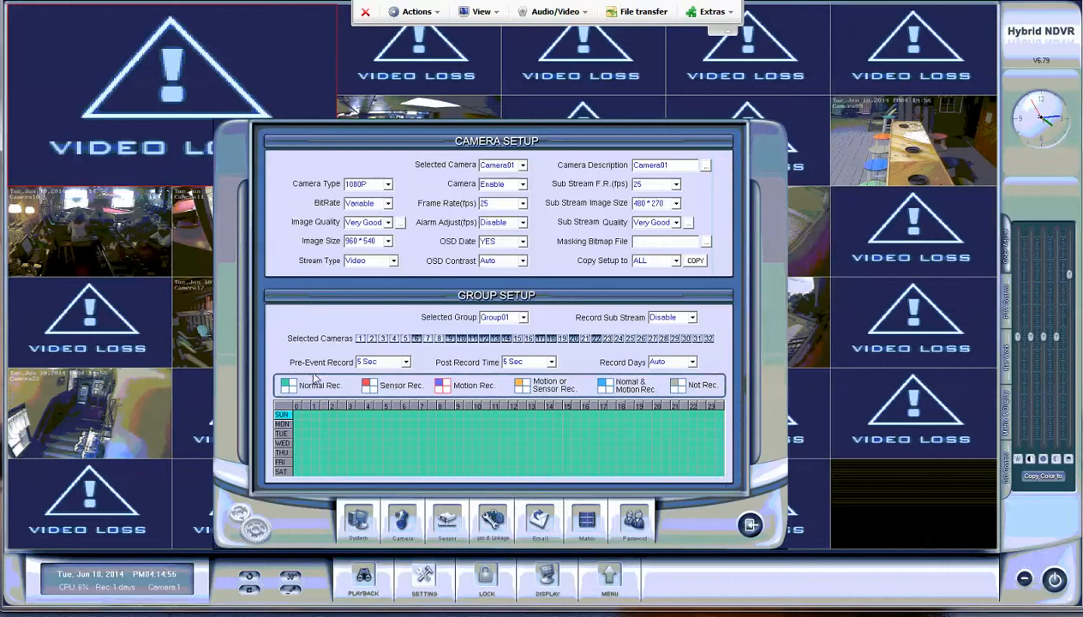
pyautogui.click(524, 319)
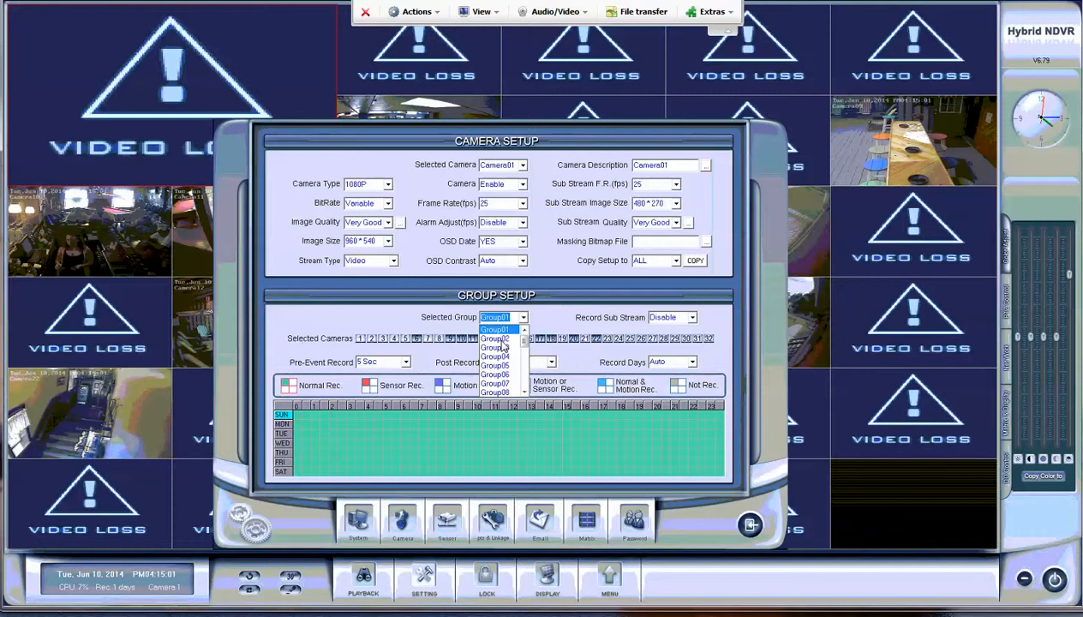
pyautogui.click(502, 341)
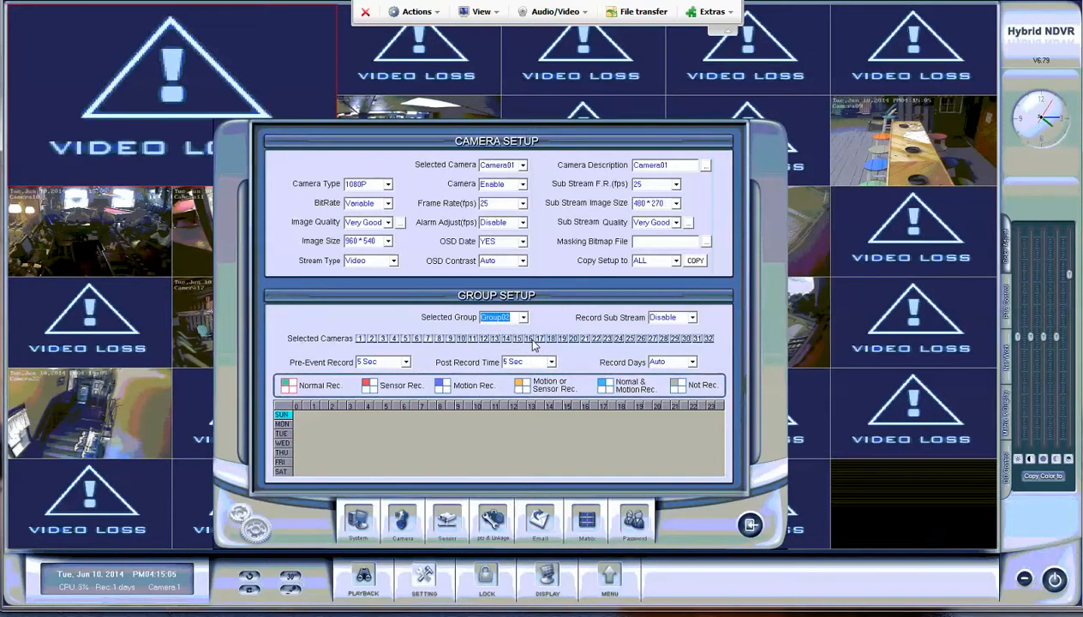
pyautogui.scroll(-1, 528, 340)
pyautogui.scroll(3, 539, 310)
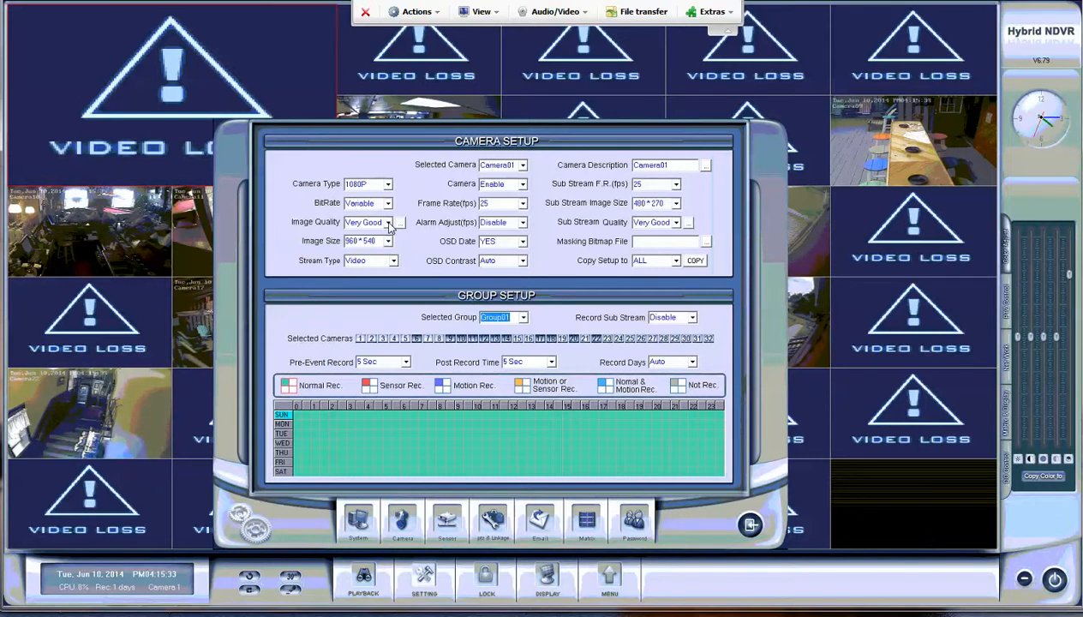
# Step: Leave the camera Image Quality dropdown set to Very Good
pyautogui.click(388, 223)
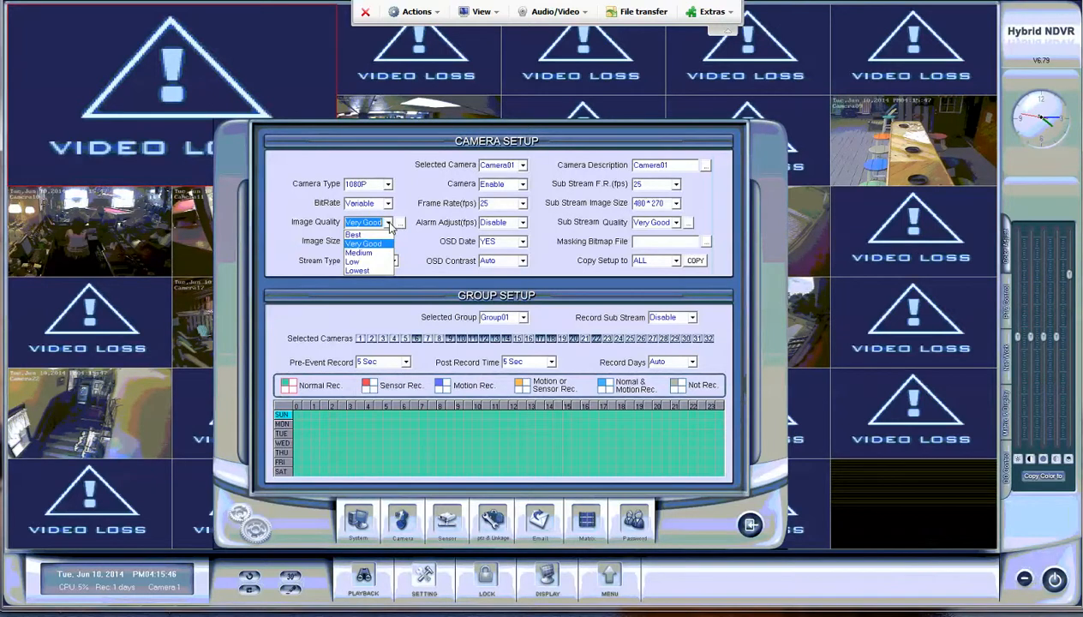
pyautogui.click(388, 223)
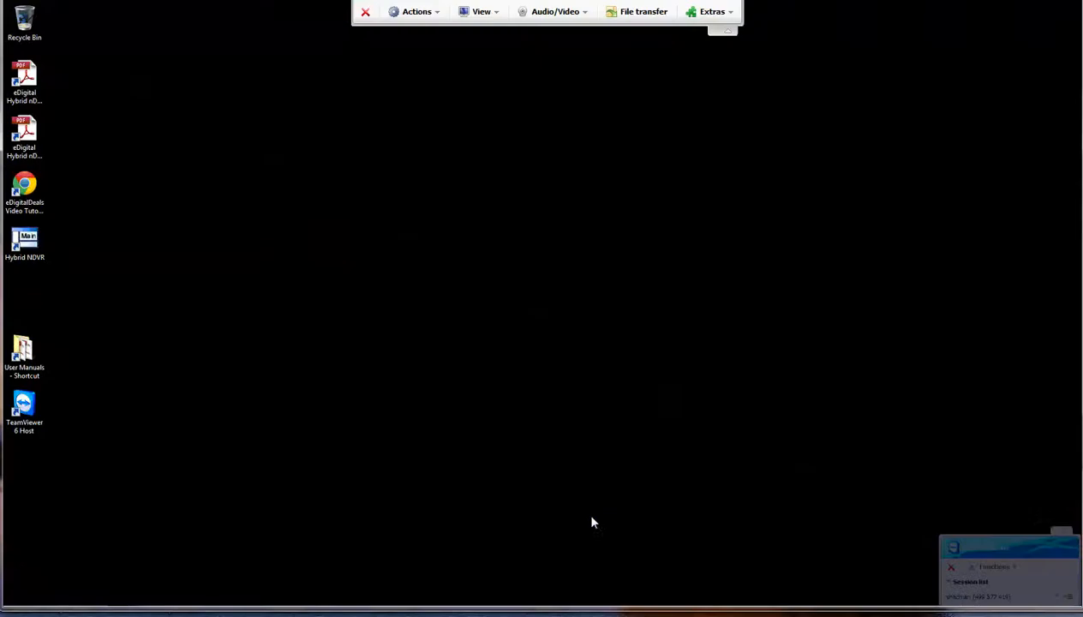
# Step: Launch Disk Management from the Start menu and log in with the administrator ID and pasted password
pyautogui.click(19, 608)
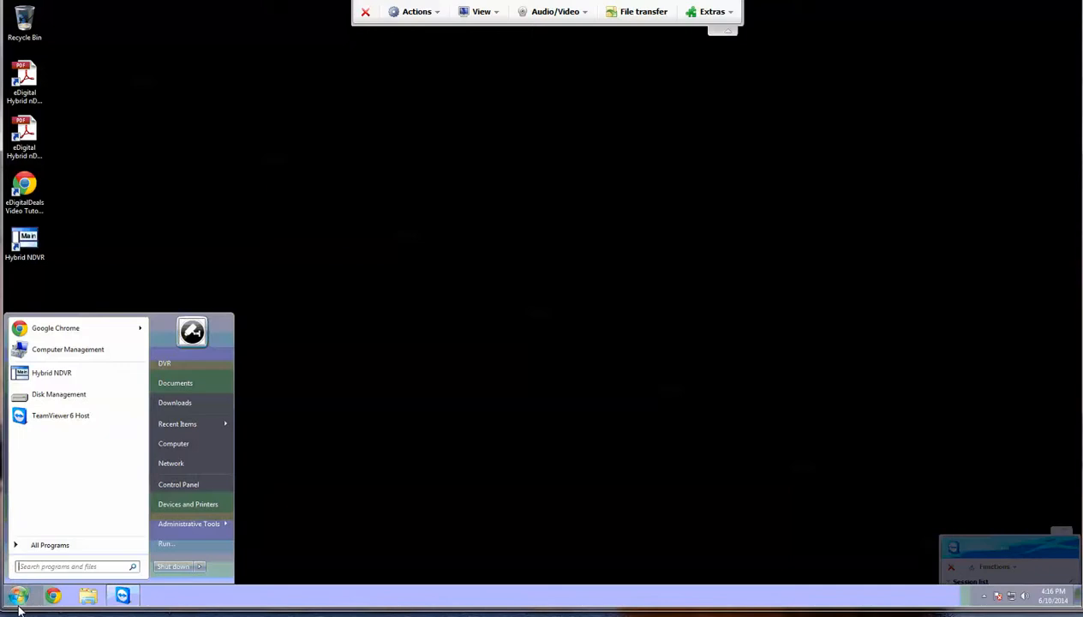
pyautogui.click(72, 379)
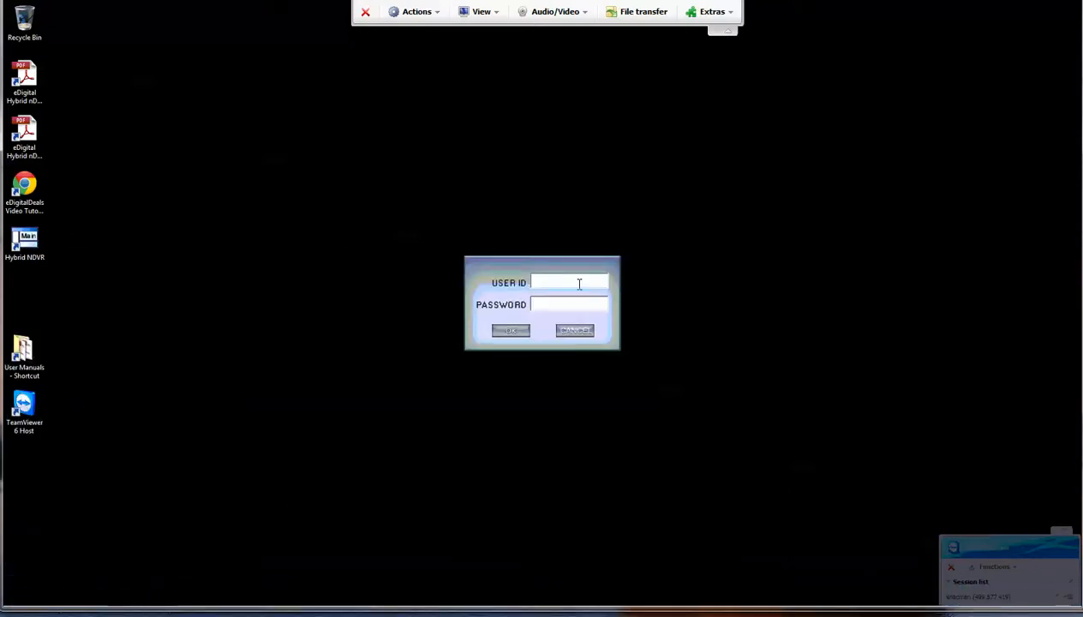
pyautogui.write('admin')
pyautogui.rightClick(570, 304)
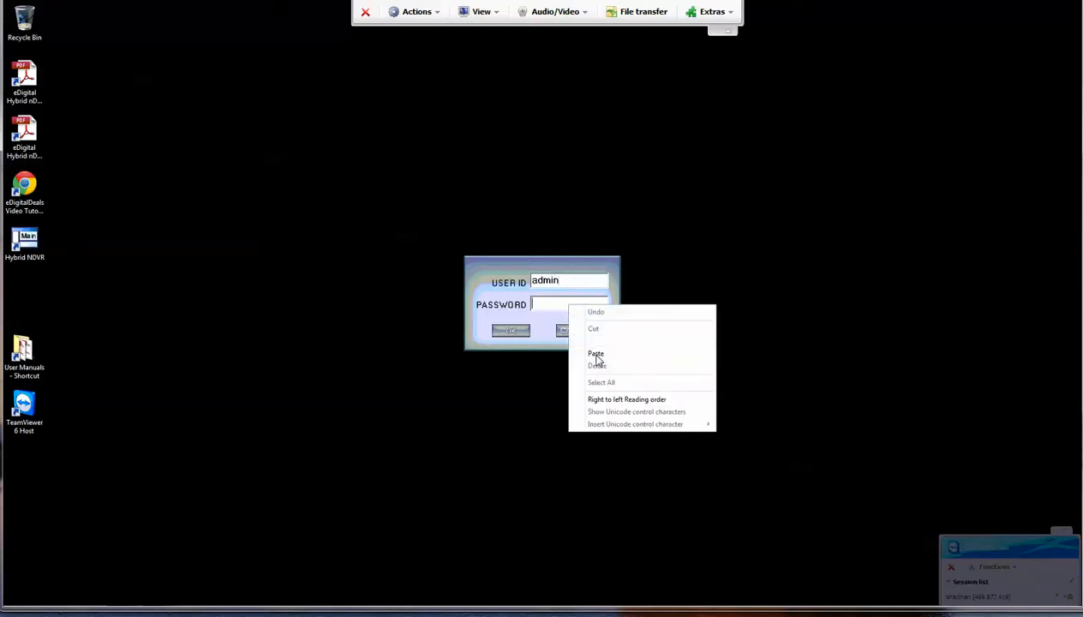
pyautogui.click(583, 353)
pyautogui.click(505, 331)
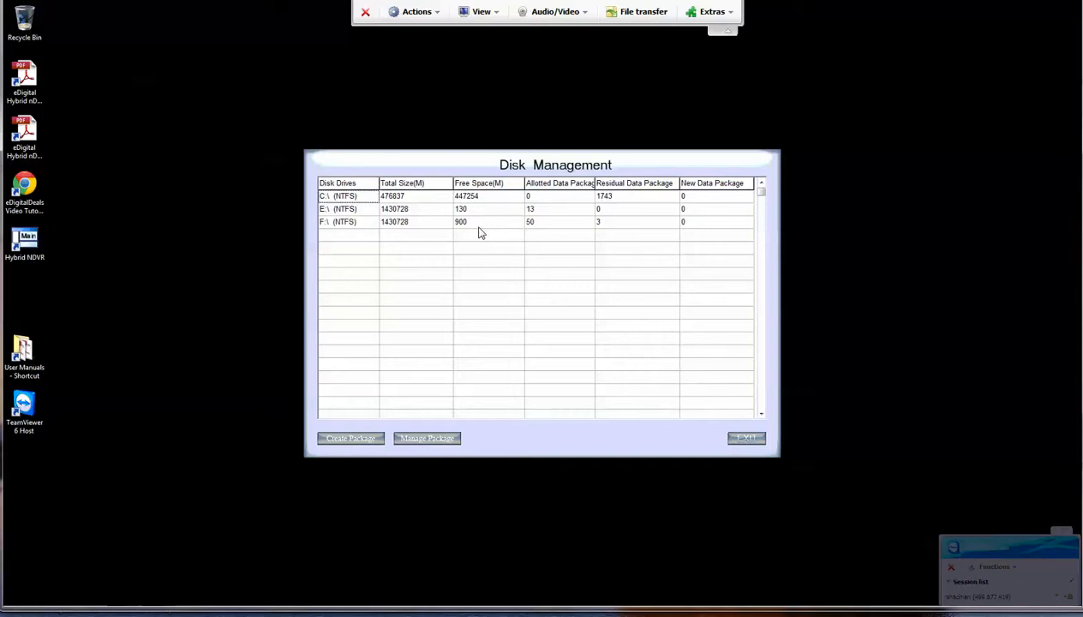
# Step: Show the Computer drive list in Explorer and exit the Disk Management window
pyautogui.click(24, 599)
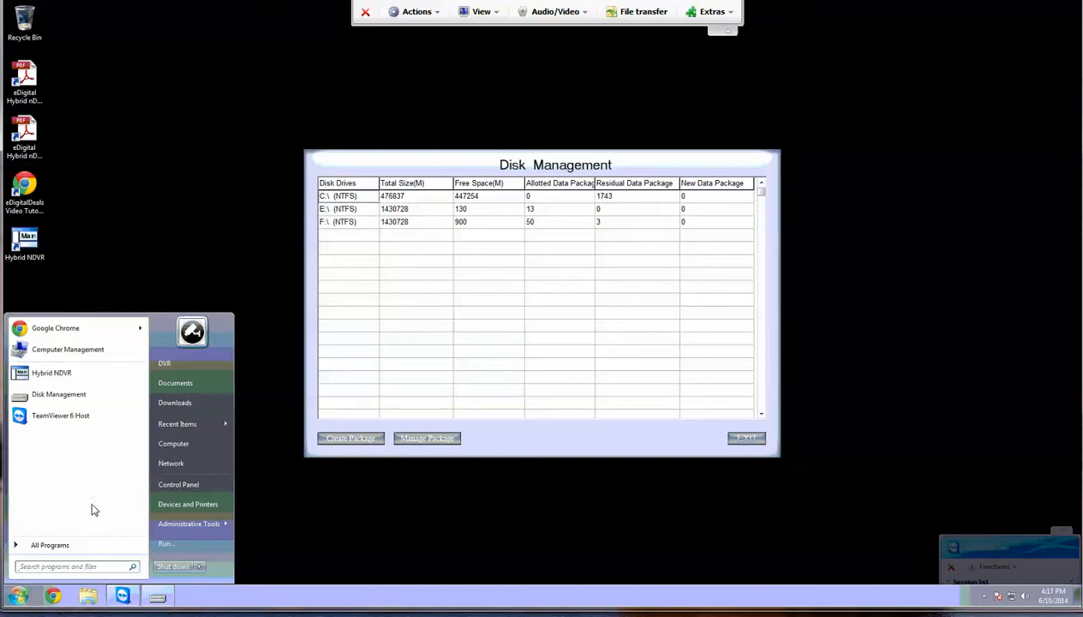
pyautogui.click(196, 444)
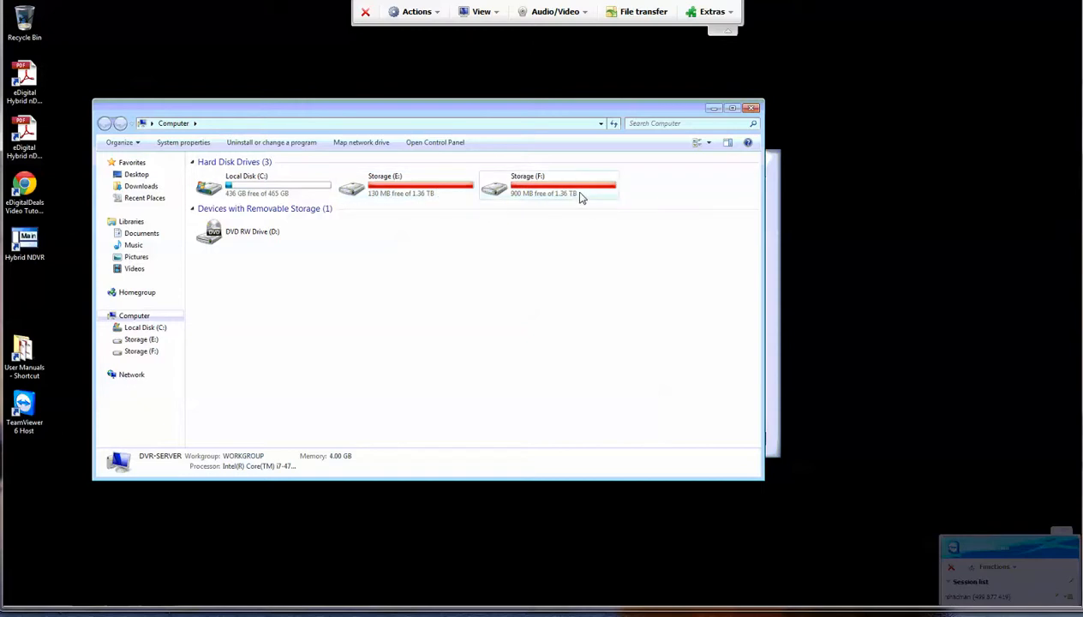
pyautogui.moveTo(582, 196)
pyautogui.click(771, 254)
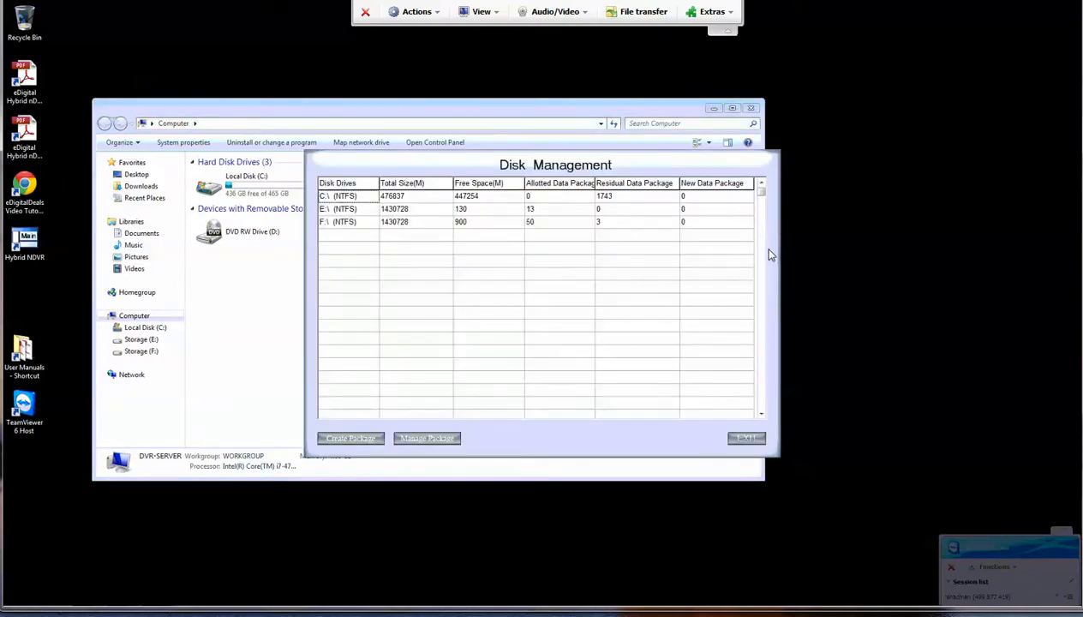
pyautogui.click(745, 439)
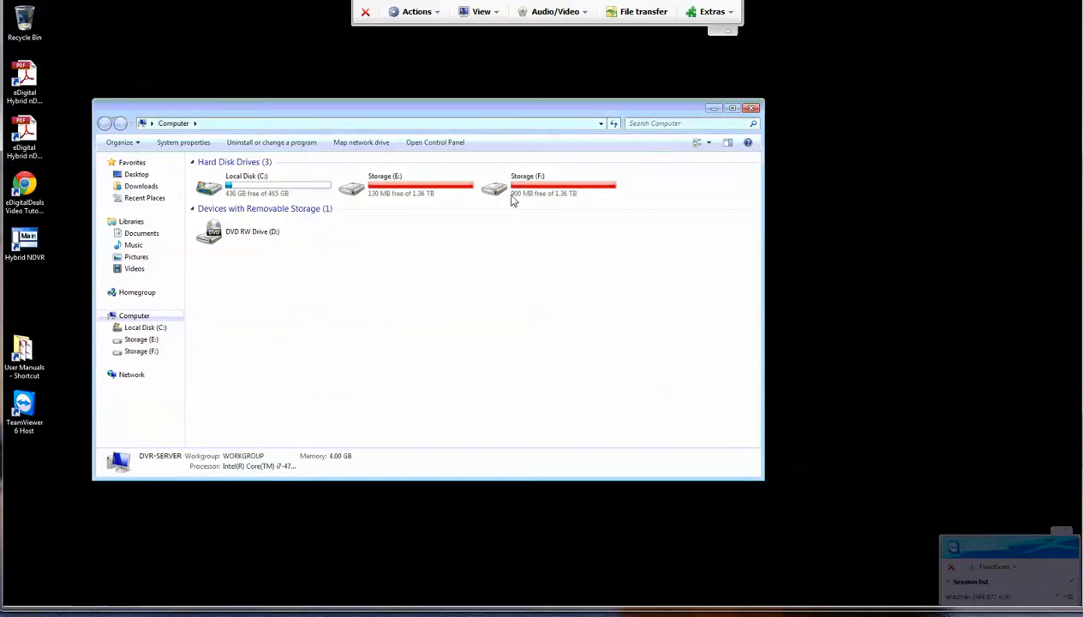
# Step: Quick-format the Storage (F:) drive, confirming the data-erase warning and completion notice
pyautogui.rightClick(580, 192)
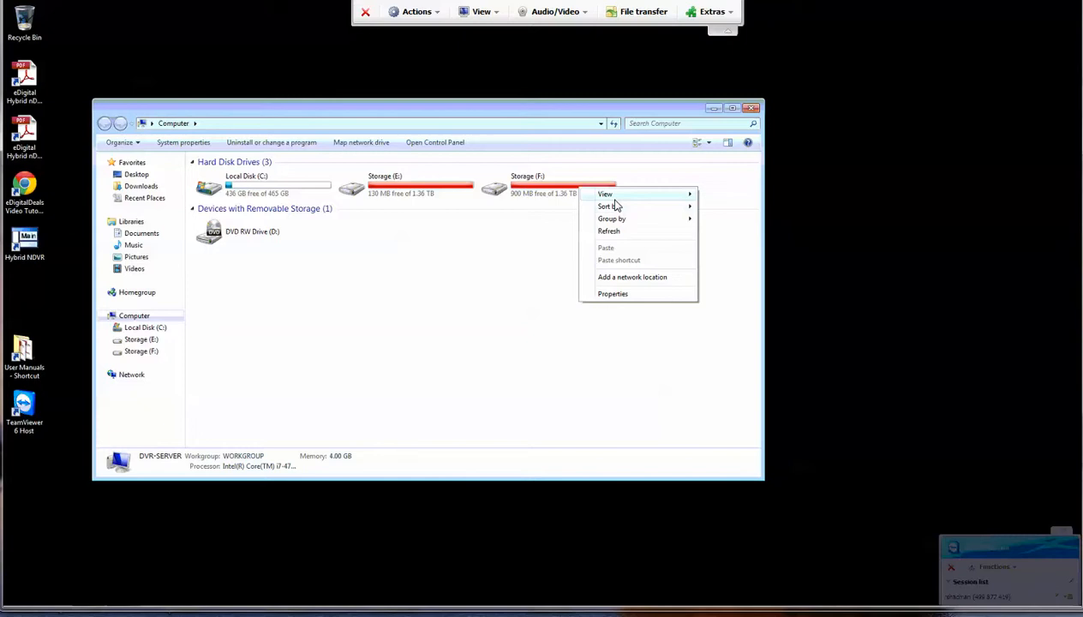
pyautogui.click(532, 189)
pyautogui.rightClick(533, 189)
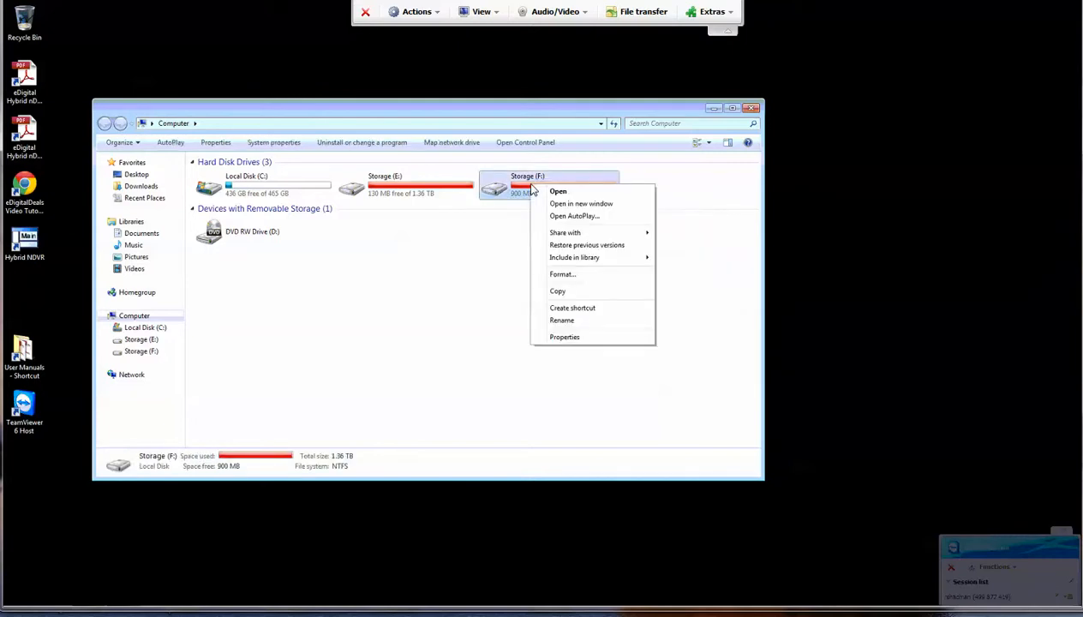
pyautogui.click(563, 274)
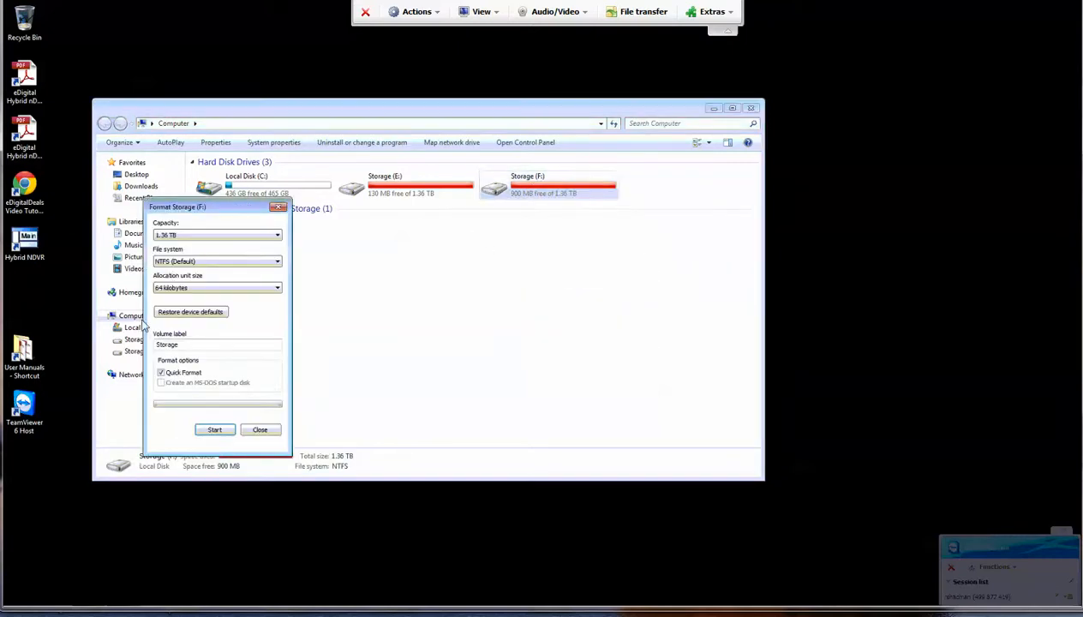
pyautogui.click(215, 429)
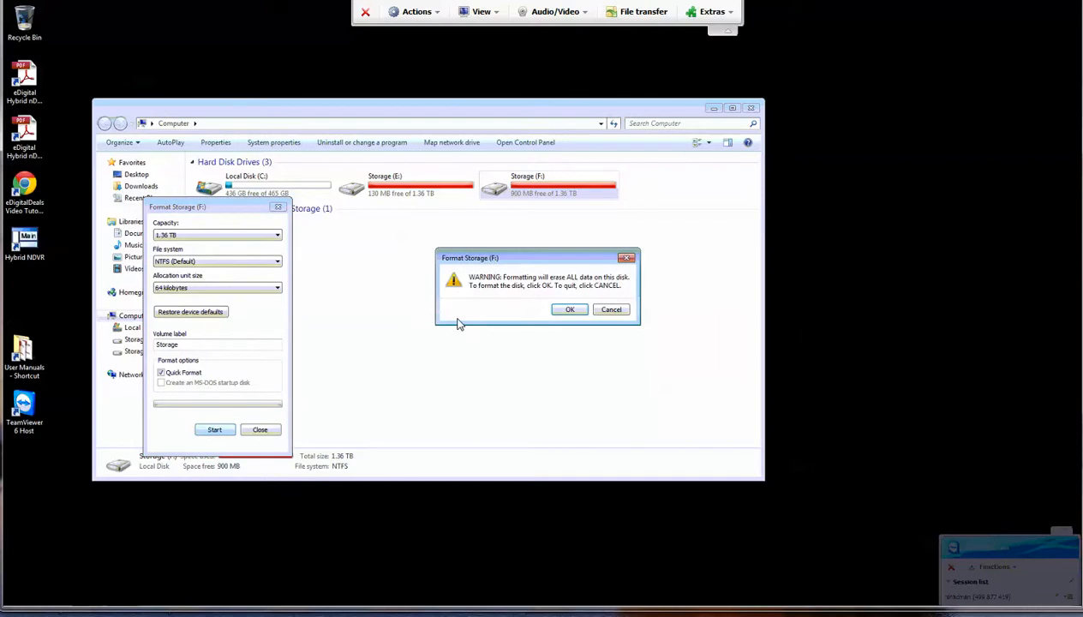
pyautogui.click(557, 310)
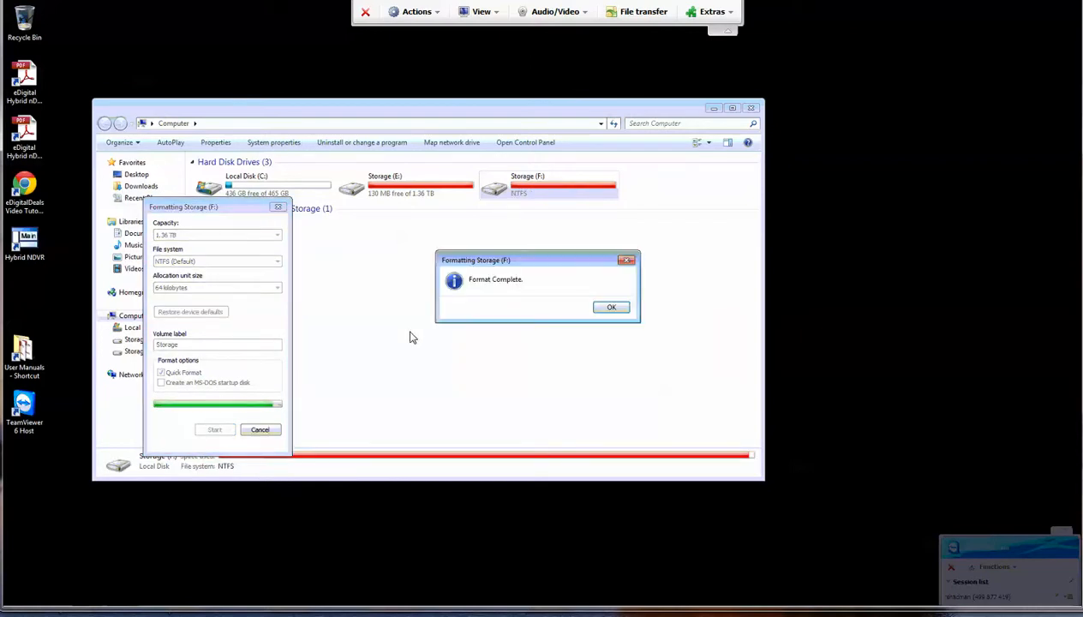
pyautogui.click(611, 308)
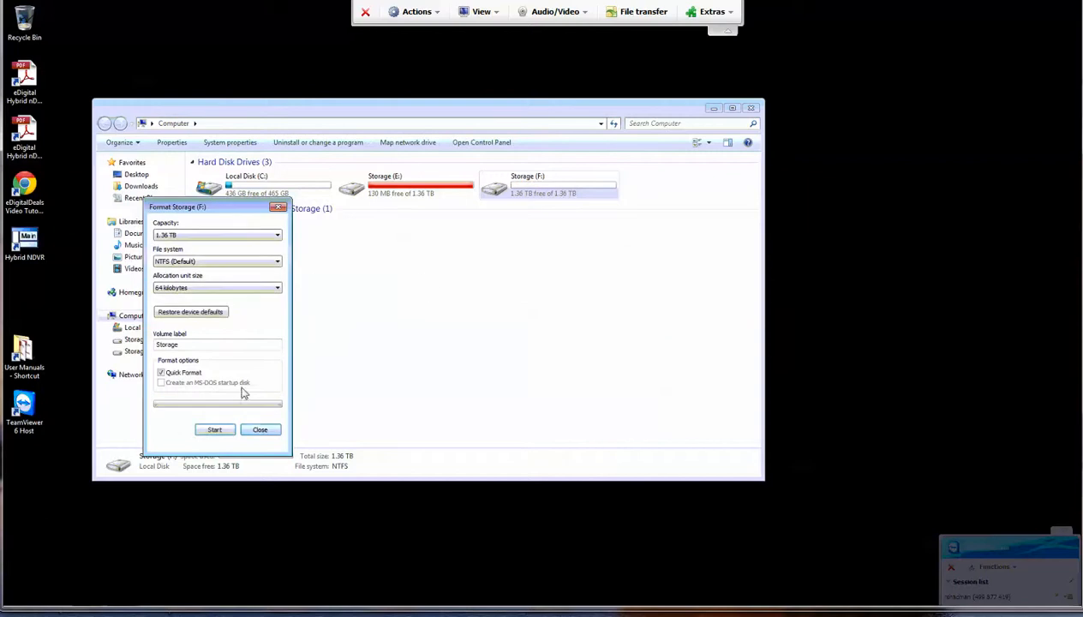
pyautogui.click(259, 429)
# Step: Quick-format Storage (E:) as NTFS, then close the Computer window
pyautogui.rightClick(418, 192)
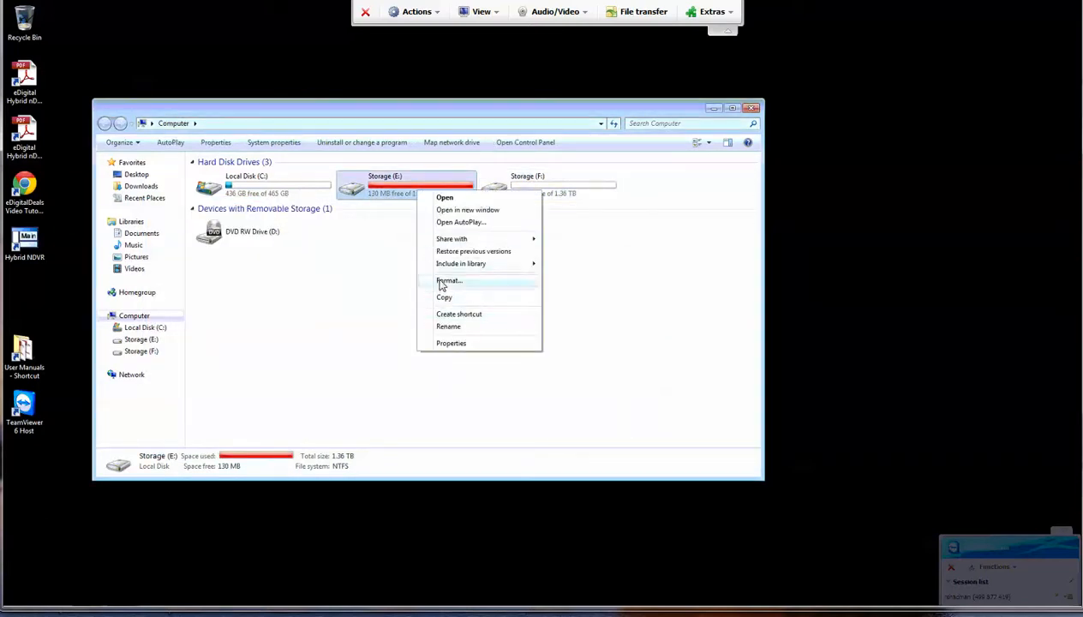
pyautogui.click(439, 280)
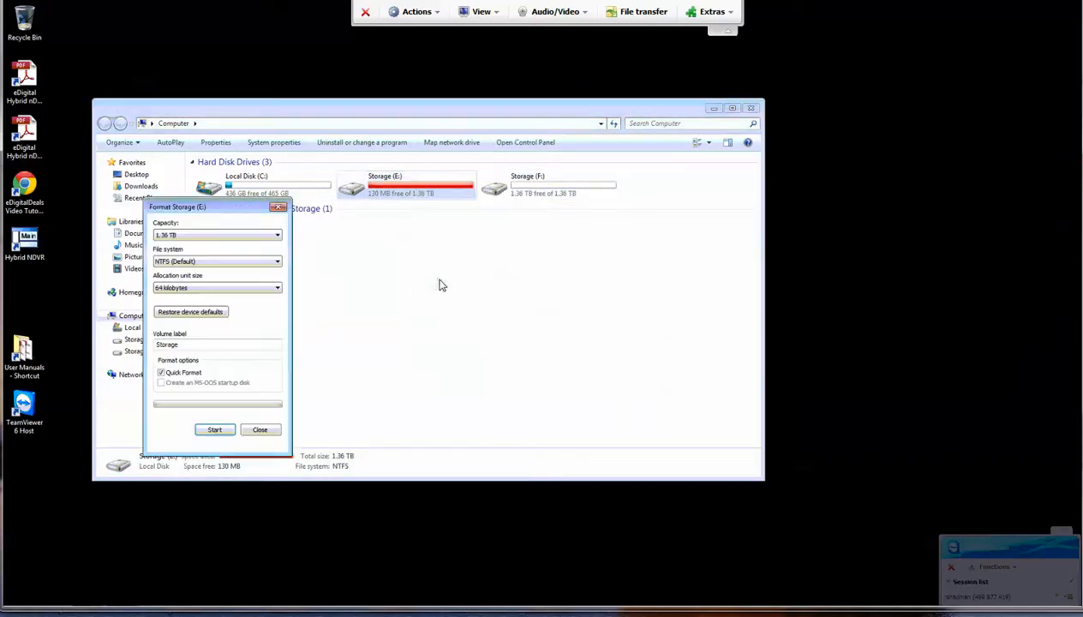
pyautogui.click(216, 430)
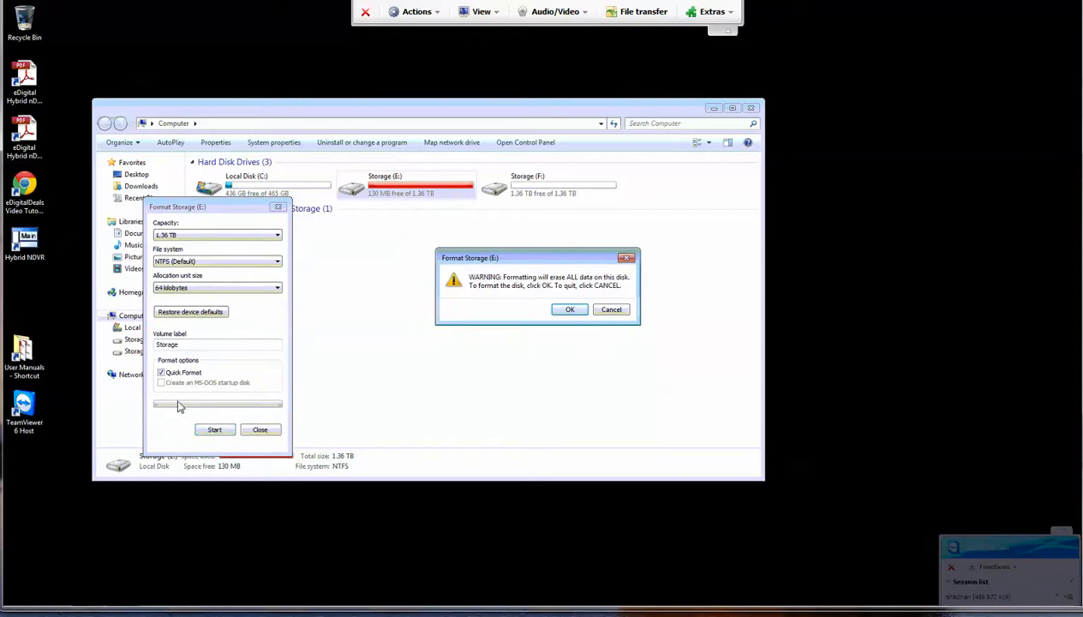
pyautogui.click(576, 312)
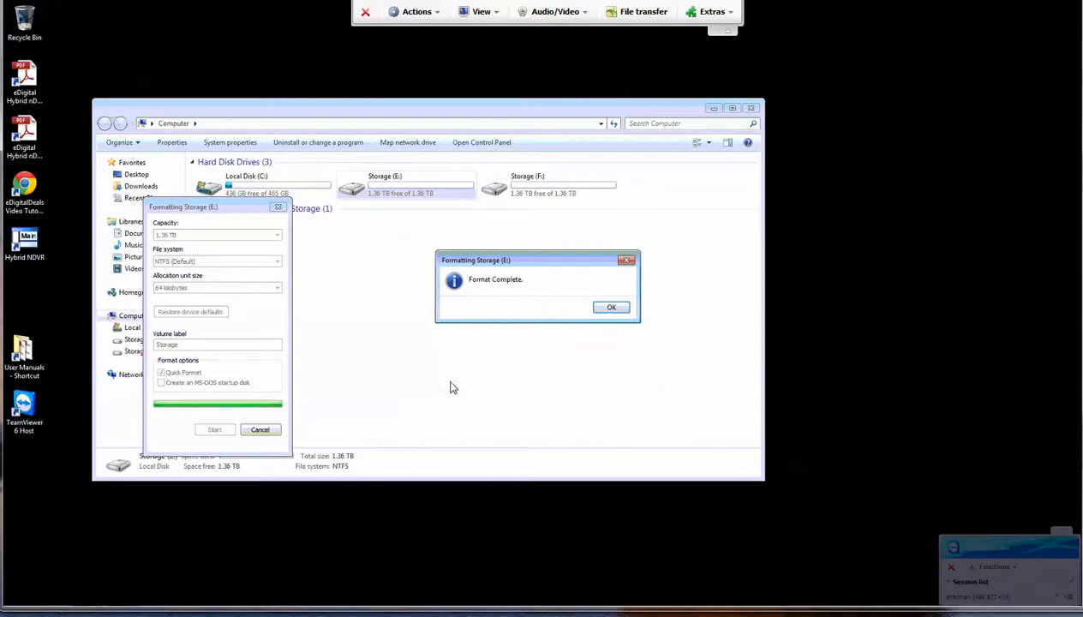
pyautogui.click(611, 309)
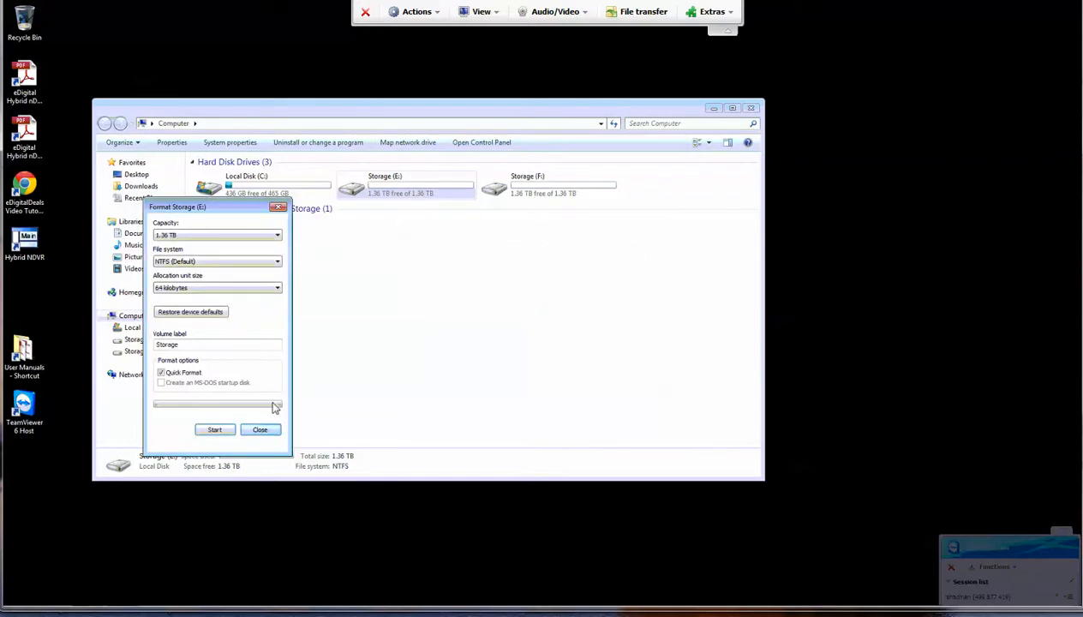
pyautogui.click(260, 430)
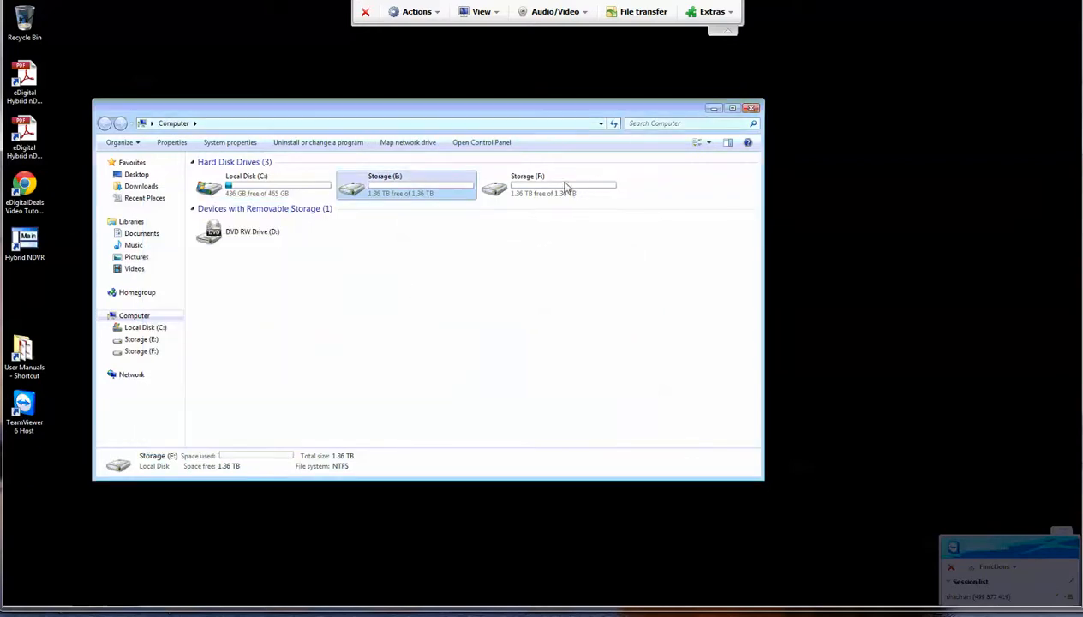
pyautogui.click(751, 108)
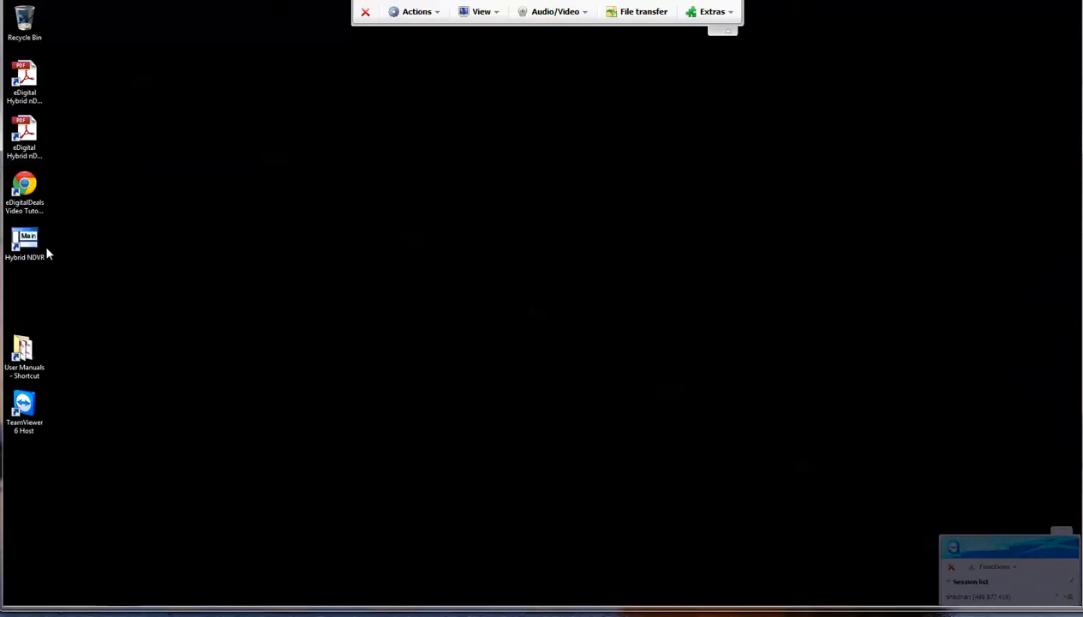
# Step: Relaunch Disk Management from the Start menu and log in by pasting the password
pyautogui.click(19, 605)
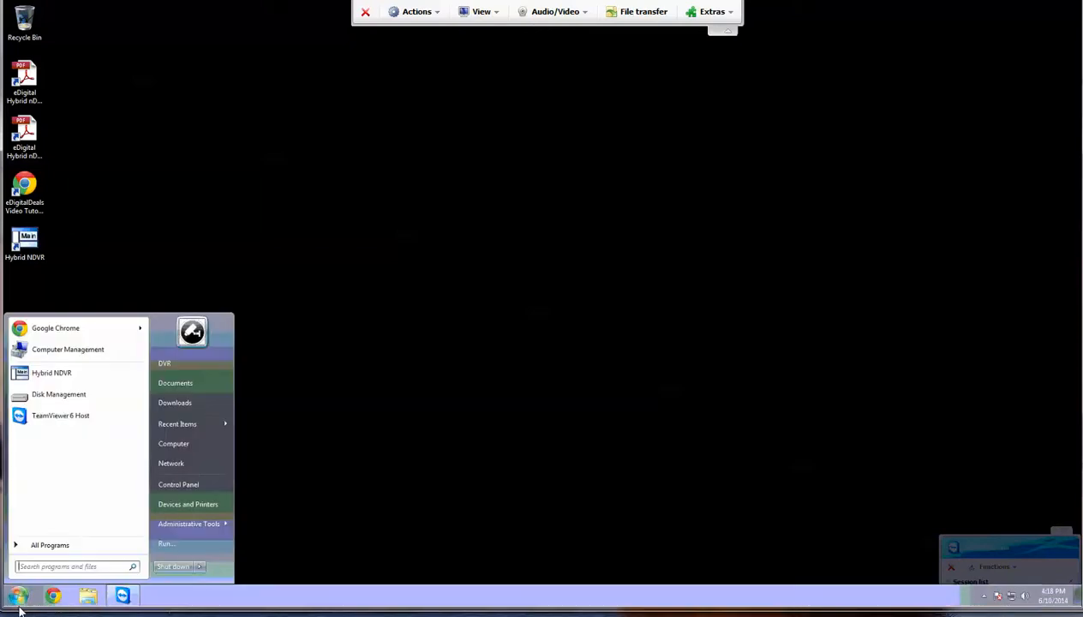
pyautogui.click(74, 404)
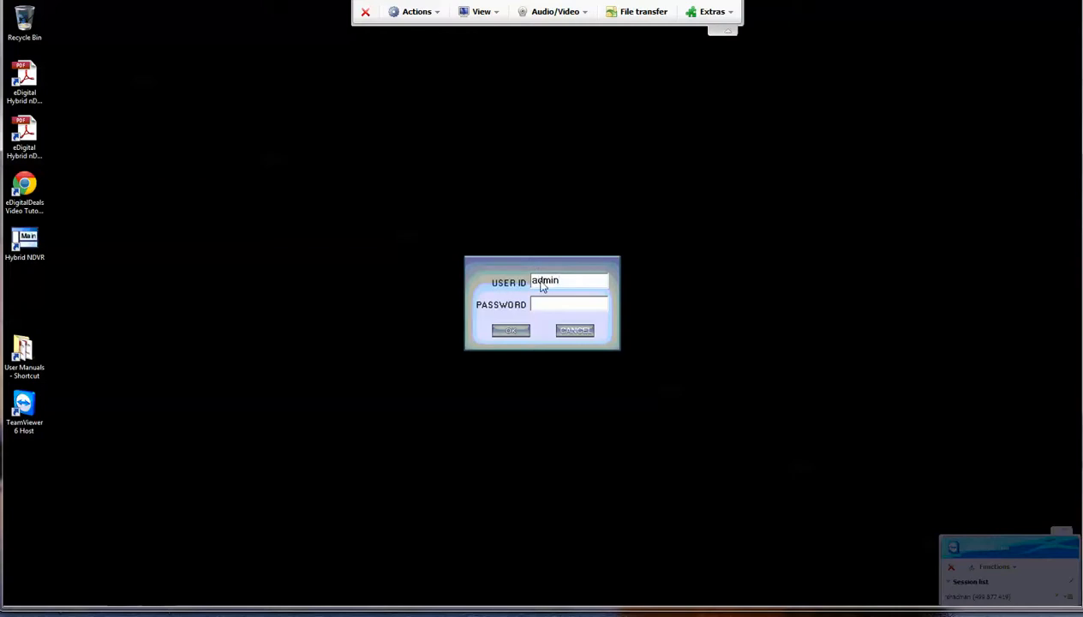
pyautogui.rightClick(546, 303)
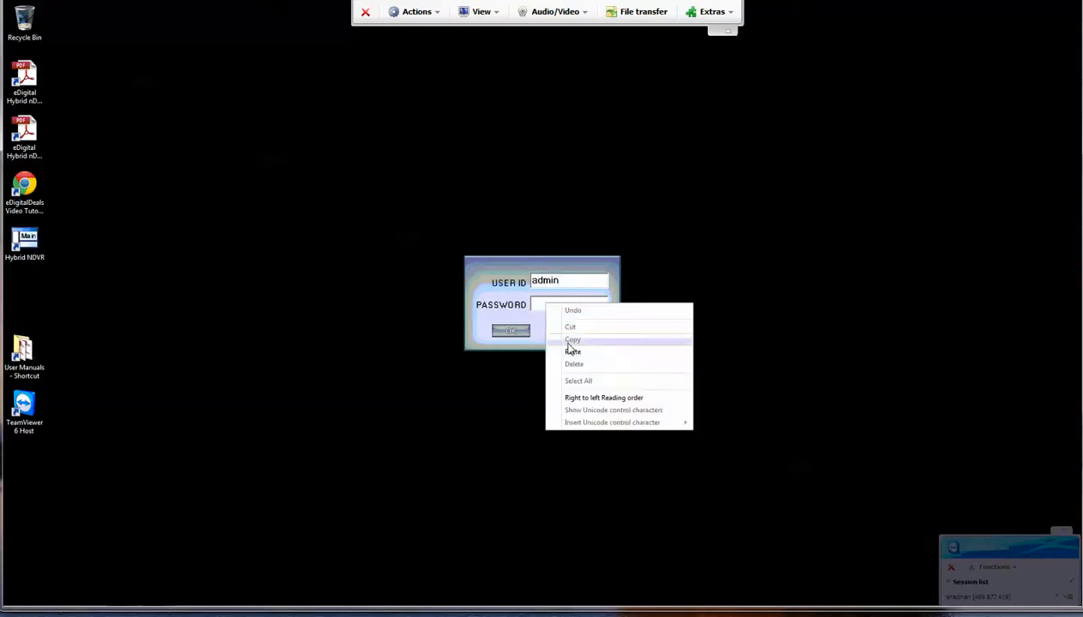
pyautogui.click(565, 351)
pyautogui.click(509, 329)
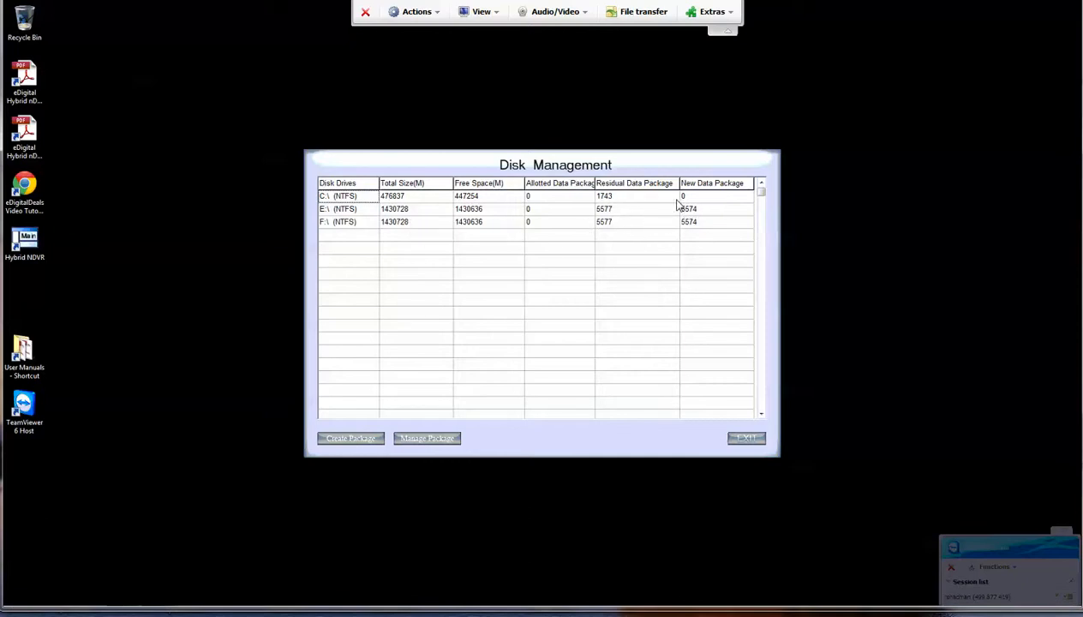
# Step: Keep drive E:'s new data package count at 5574
pyautogui.click(701, 211)
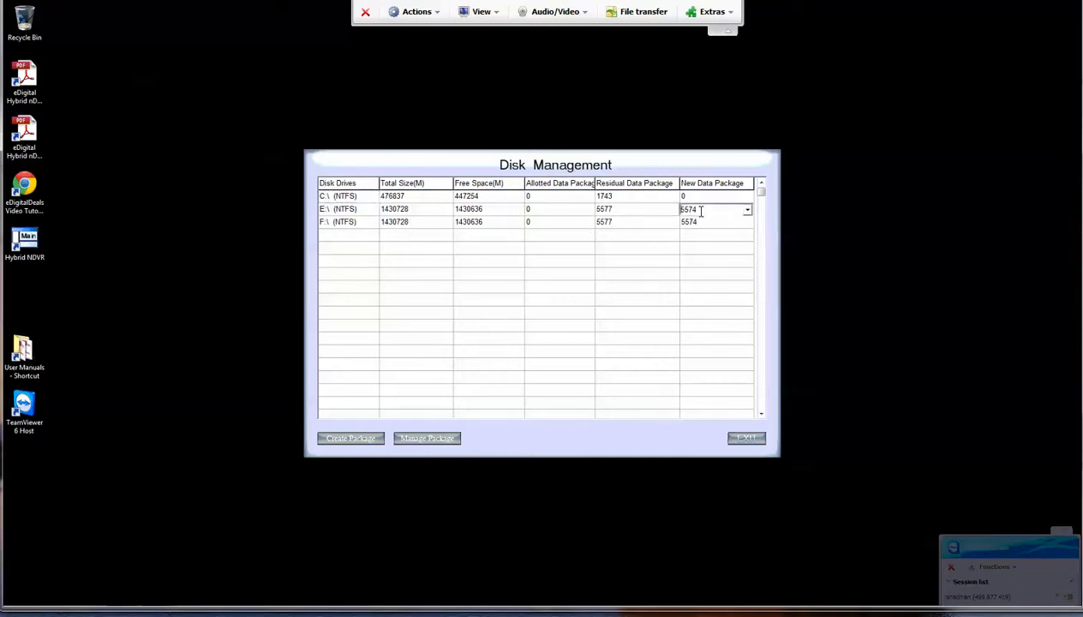
pyautogui.click(747, 211)
pyautogui.click(747, 211)
# Step: Check the drives in the Computer view, then set drive F:'s new data package count to 5534
pyautogui.click(696, 224)
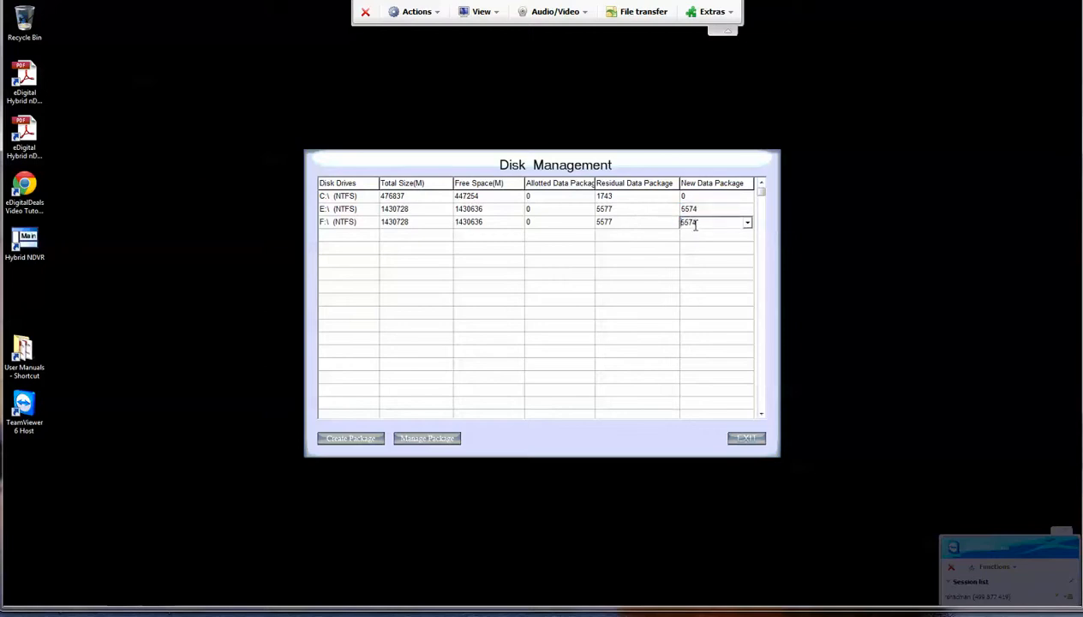
pyautogui.press('super')
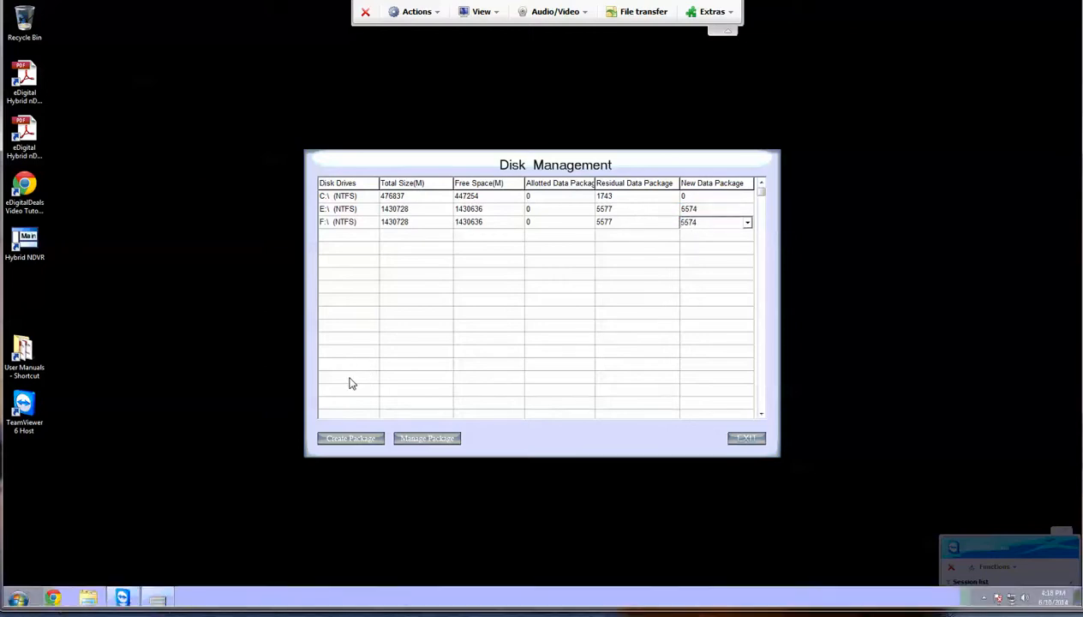
pyautogui.click(169, 446)
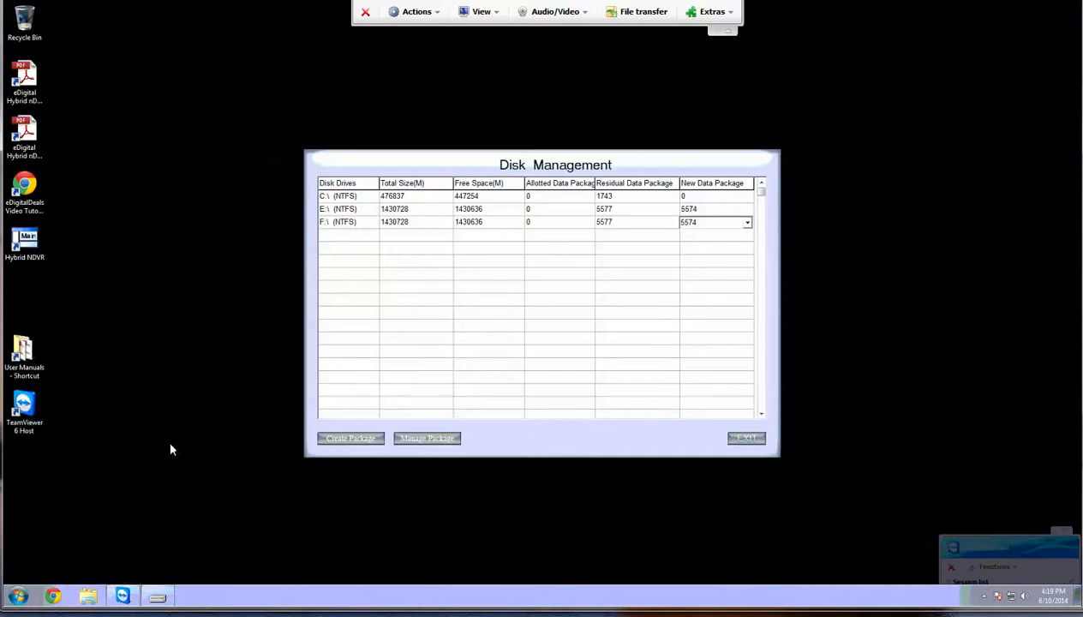
pyautogui.click(244, 239)
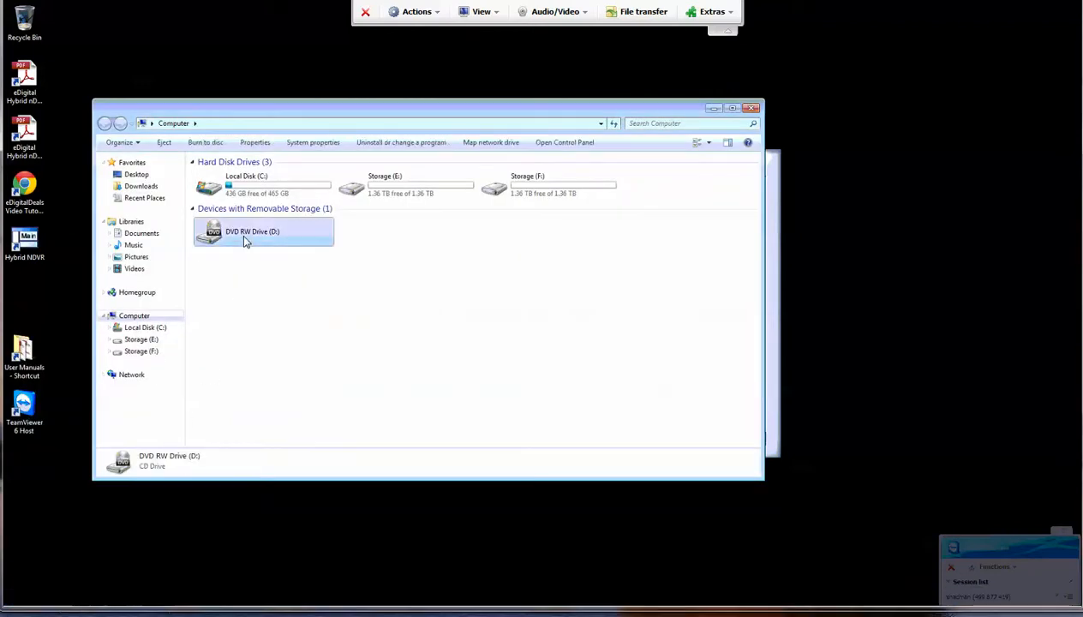
pyautogui.click(751, 109)
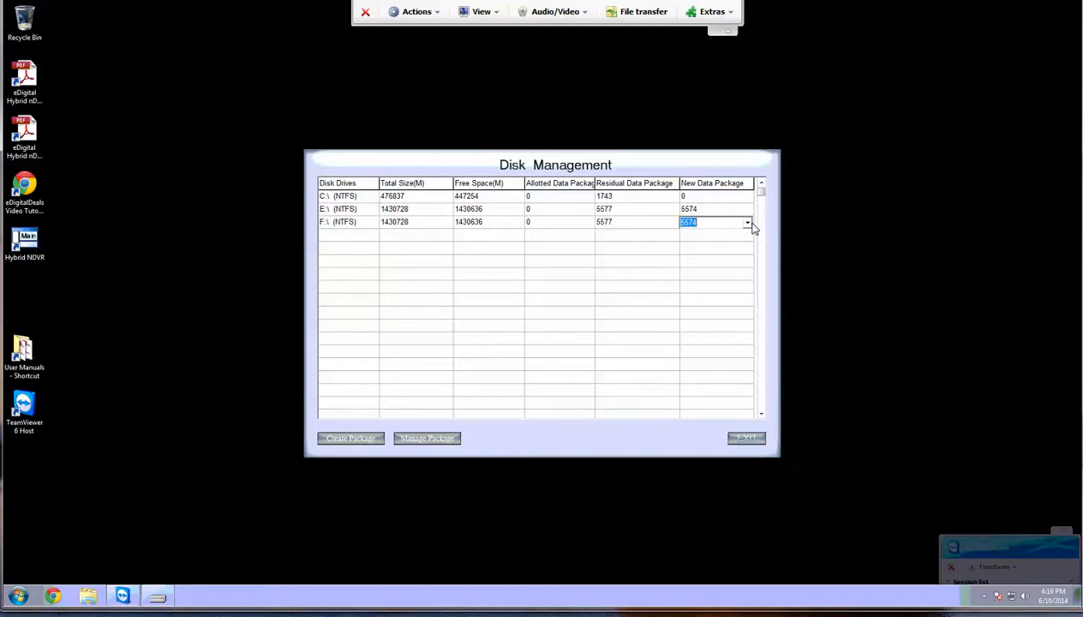
pyautogui.click(747, 223)
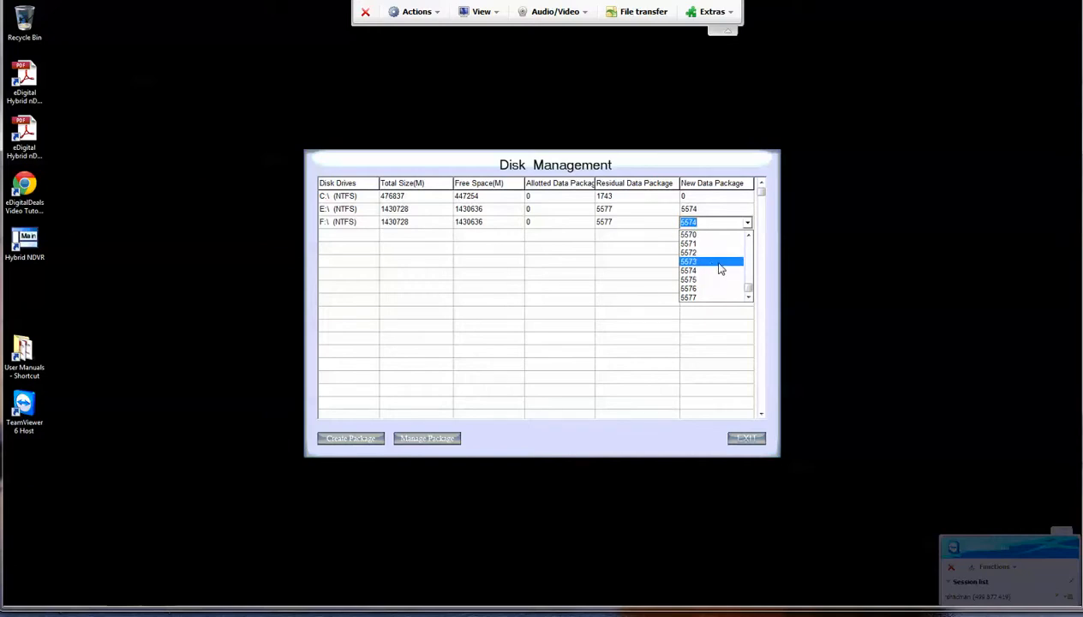
pyautogui.scroll(1, 726, 252)
pyautogui.scroll(8, 727, 253)
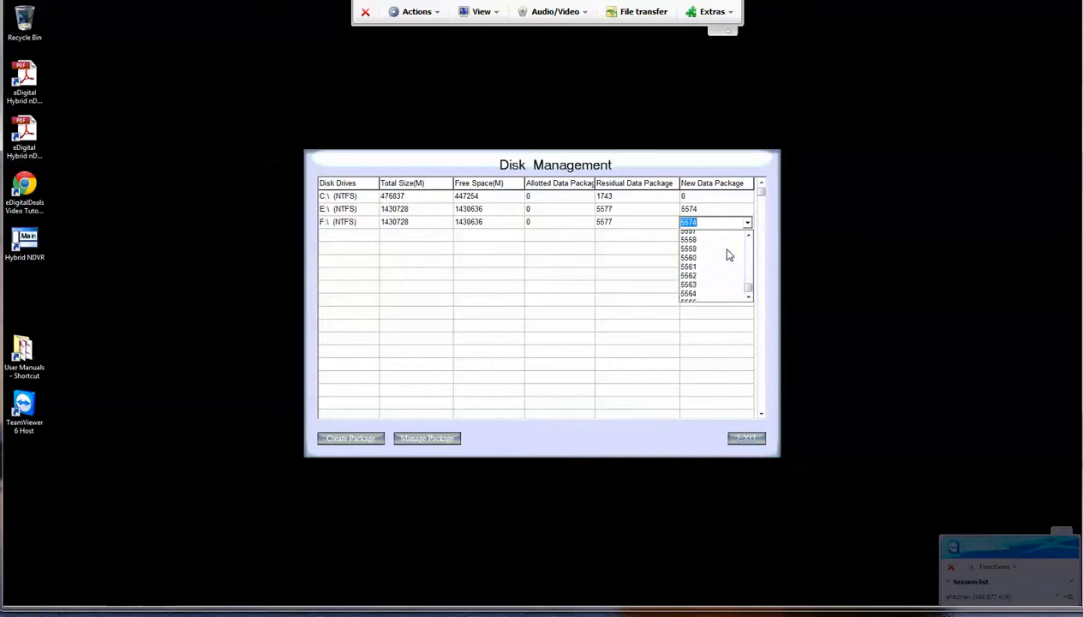
pyautogui.scroll(4, 722, 252)
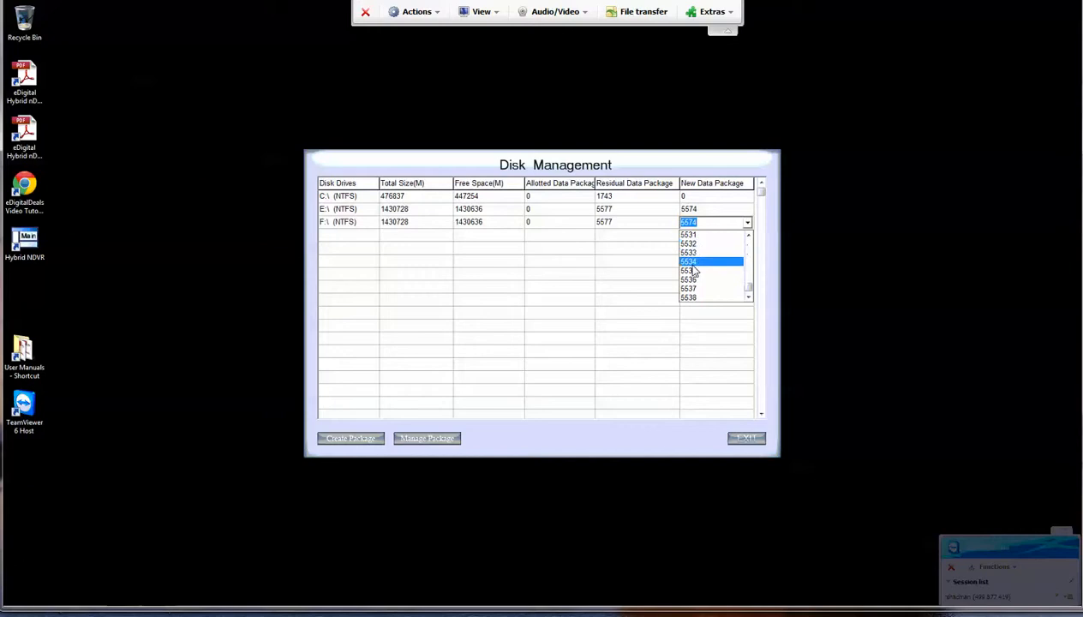
pyautogui.click(692, 265)
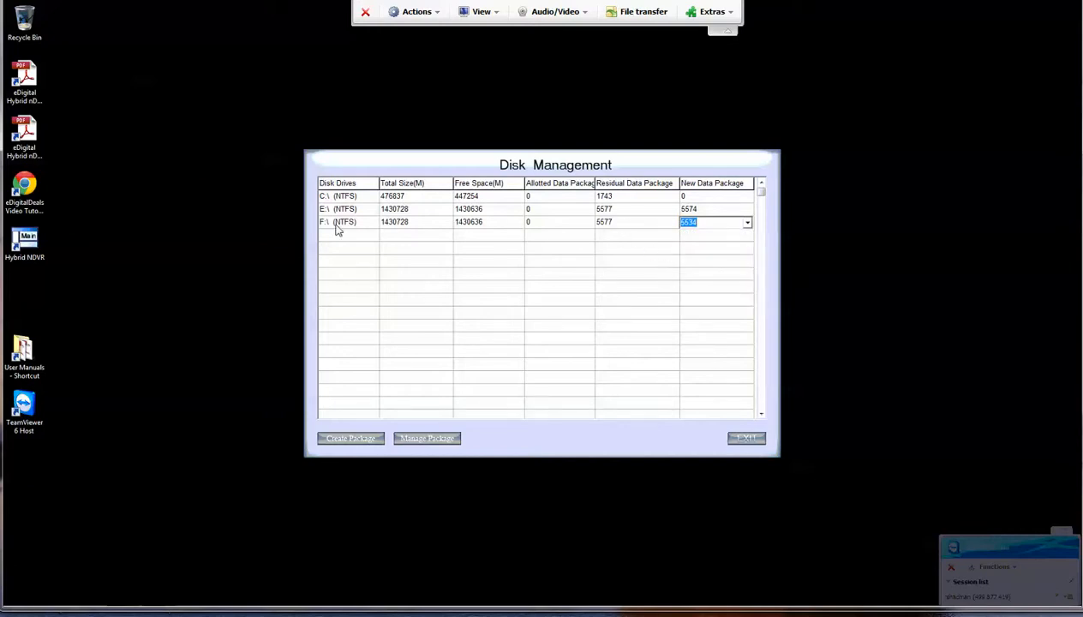
# Step: Create the data packages (5574 on E:, 5534 on F:), acknowledge success, and exit Disk Management
pyautogui.click(373, 440)
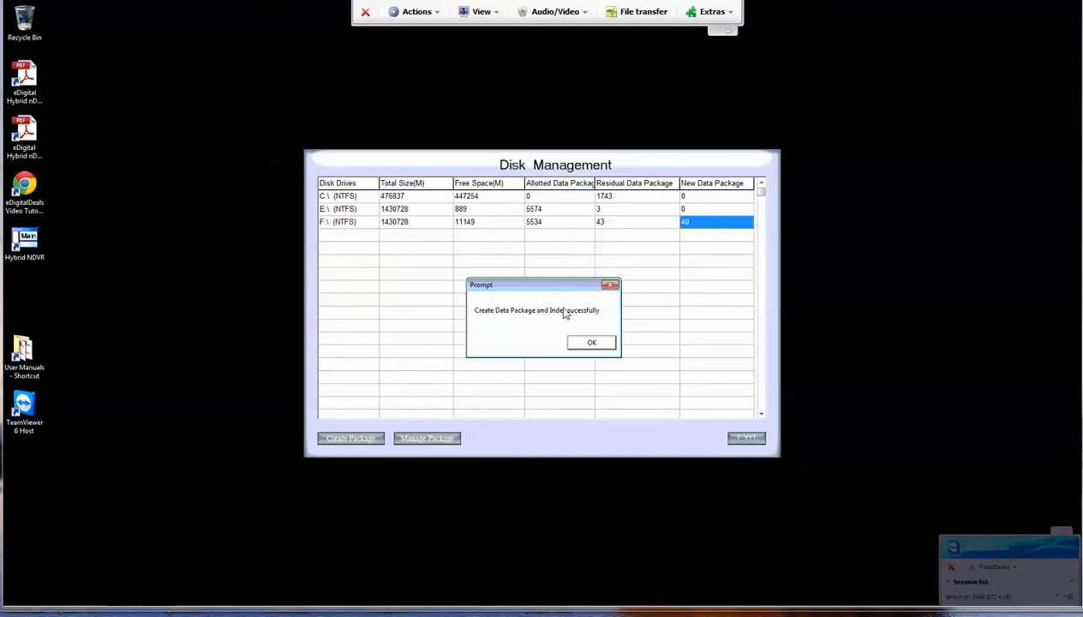
pyautogui.click(599, 342)
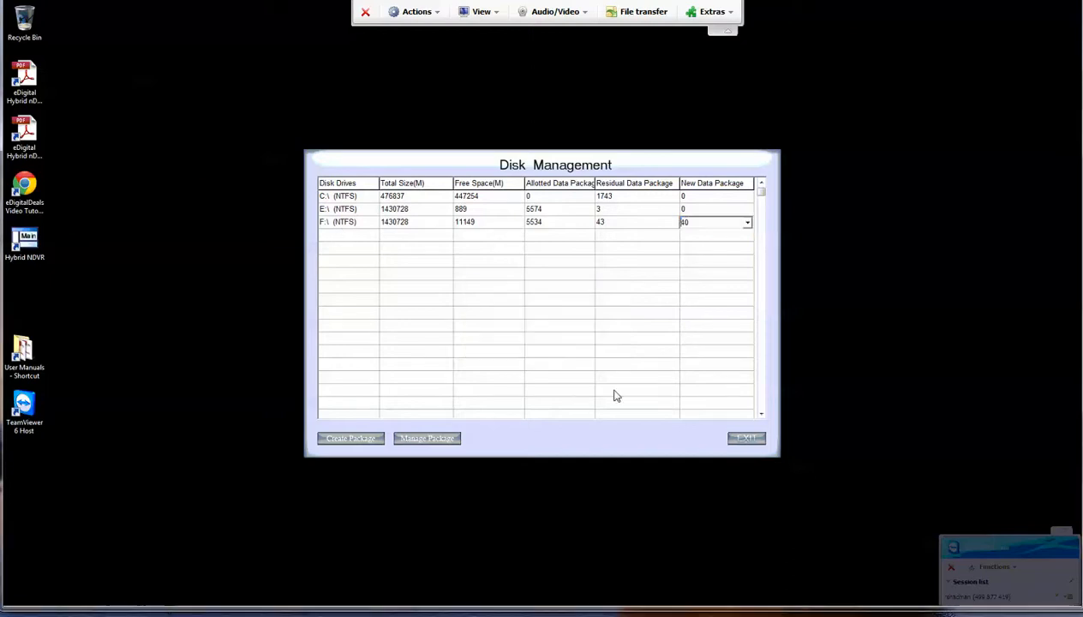
pyautogui.click(747, 440)
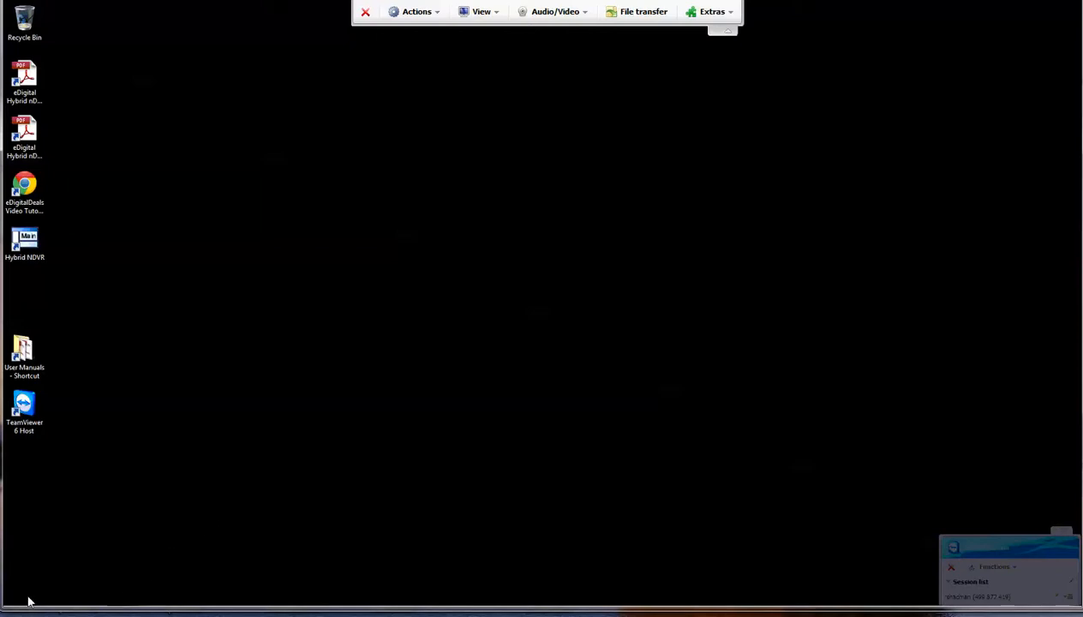
# Step: Relaunch Hybrid NDVR from its desktop icon so the camera feeds display video again
pyautogui.doubleClick(24, 245)
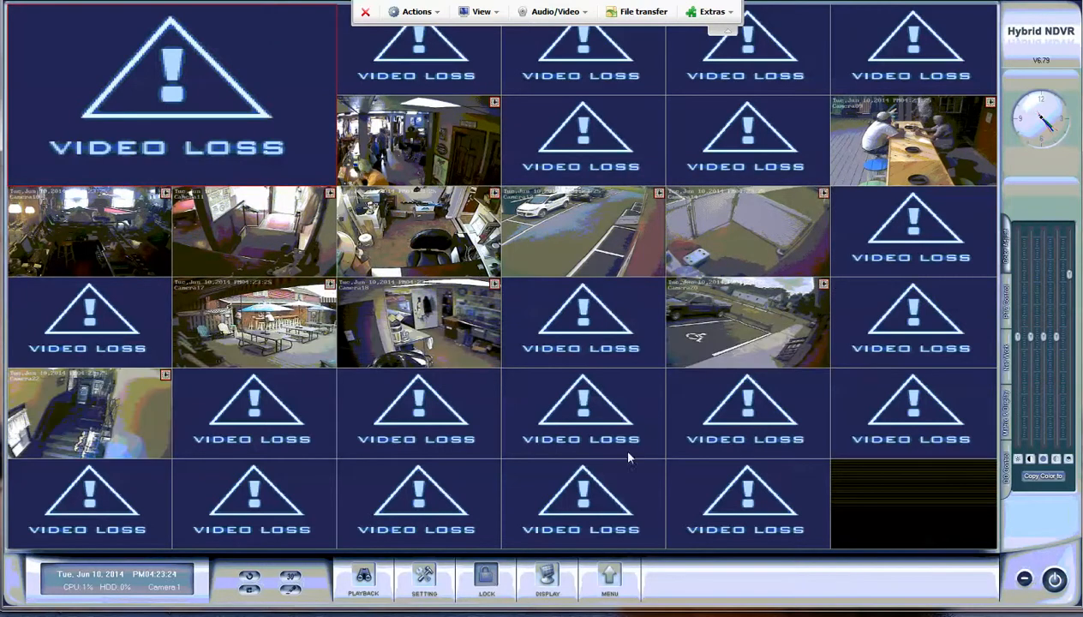
# Step: Log in with the admin account and open the Record Time Calculate window from a camera tile
pyautogui.click(657, 161)
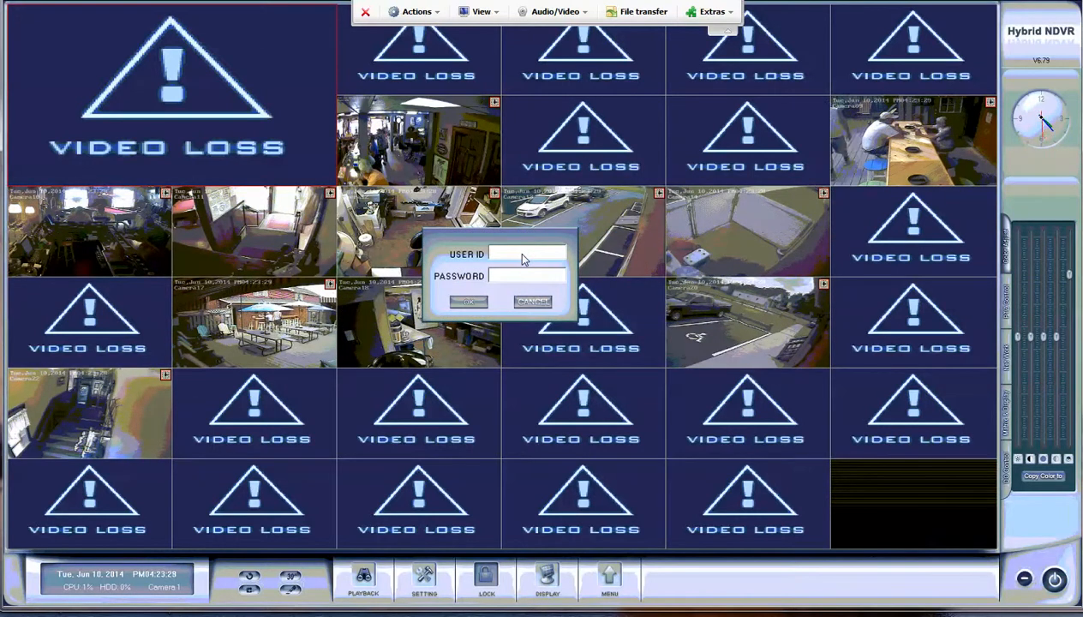
pyautogui.write('a')
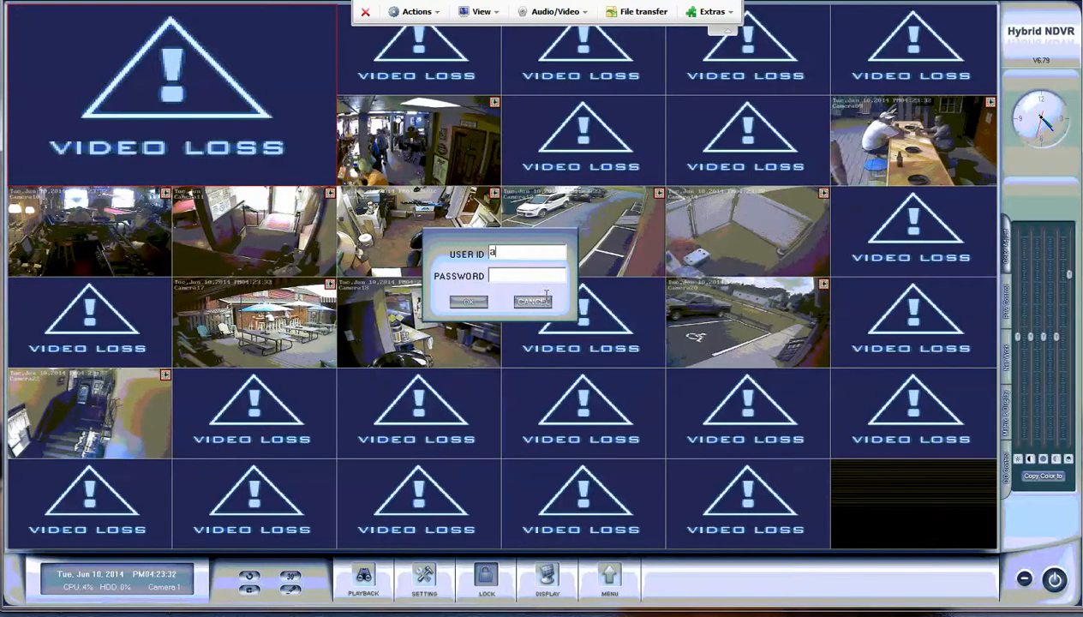
pyautogui.write('dmin')
pyautogui.press('Tab')
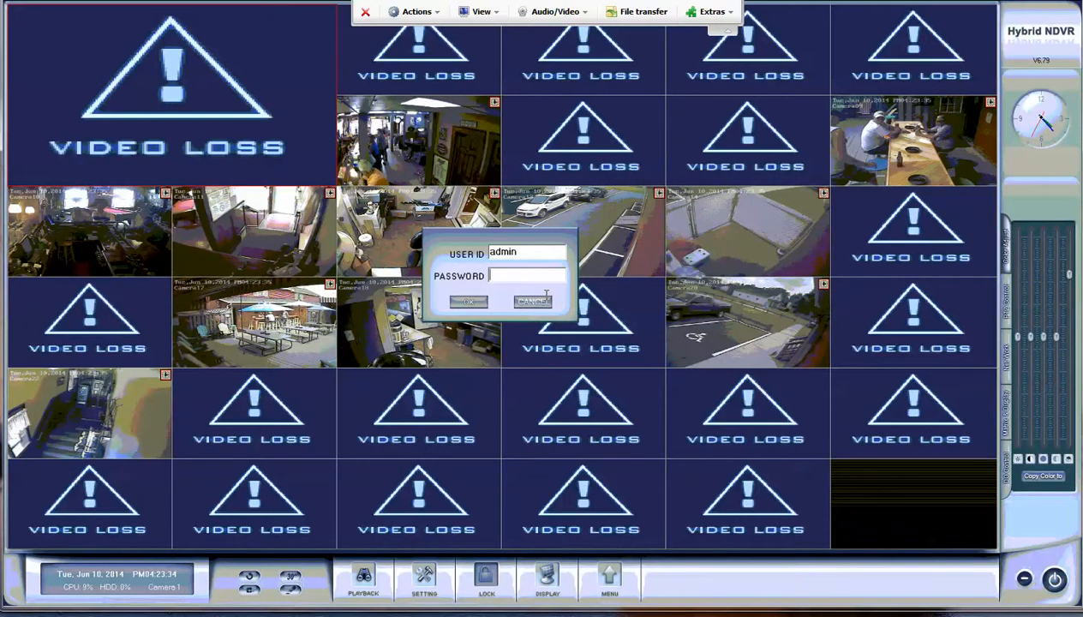
pyautogui.rightClick(518, 274)
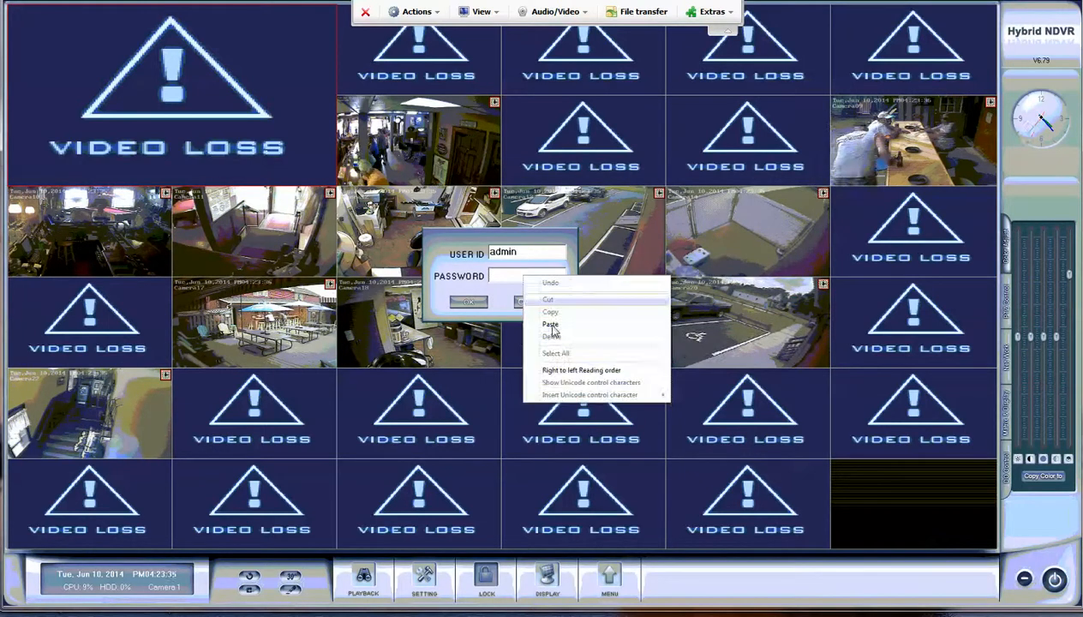
pyautogui.click(469, 303)
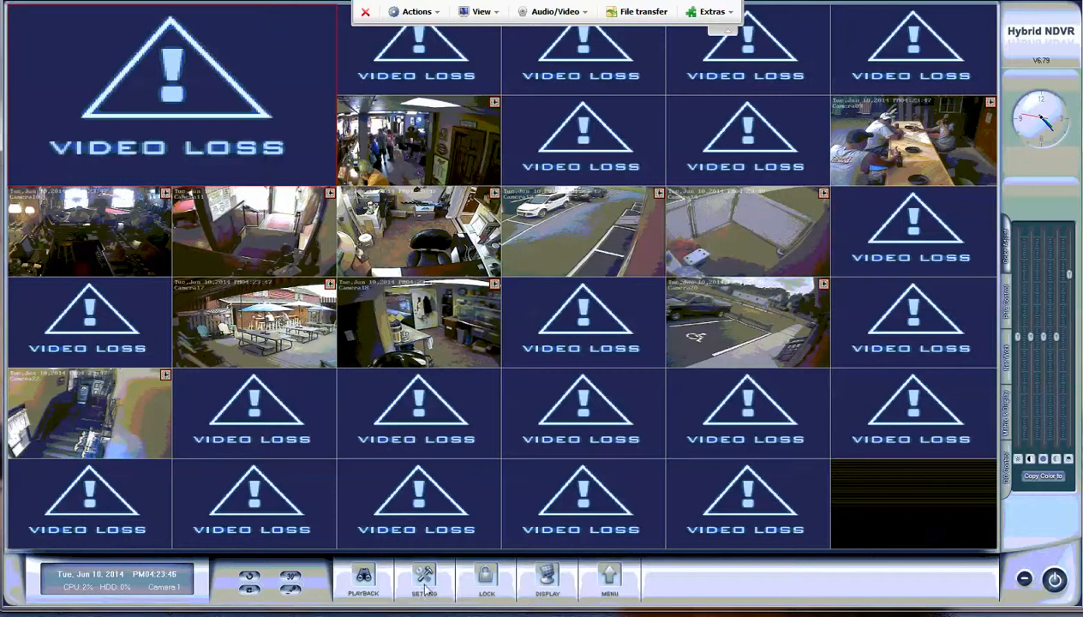
pyautogui.rightClick(441, 219)
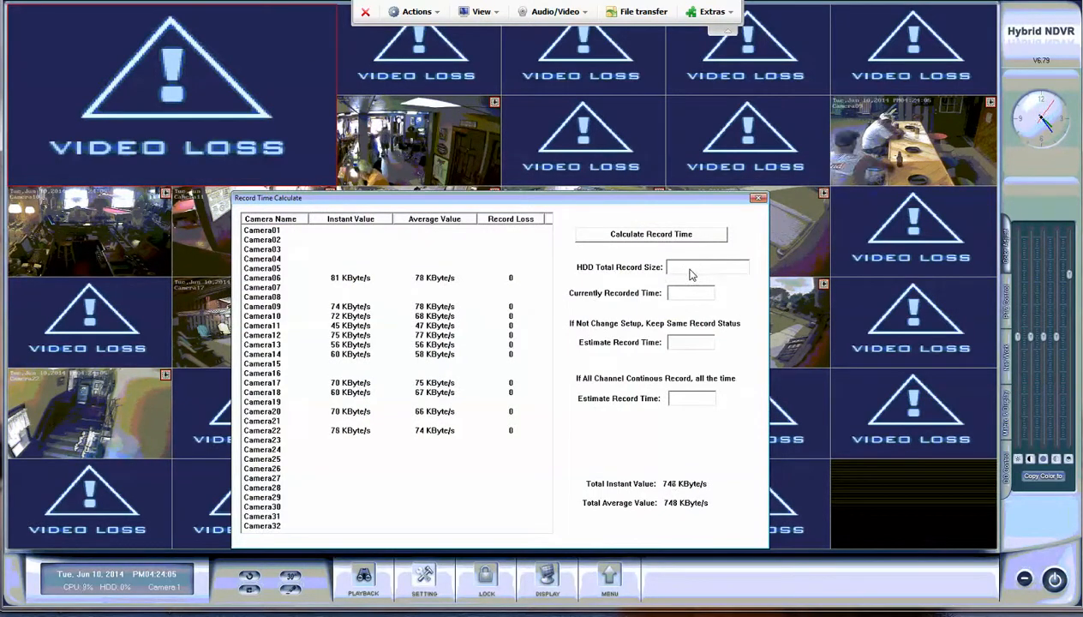
# Step: Enter 3000 as the HDD Total Record Size and calculate the record time, showing 44 days
pyautogui.click(686, 272)
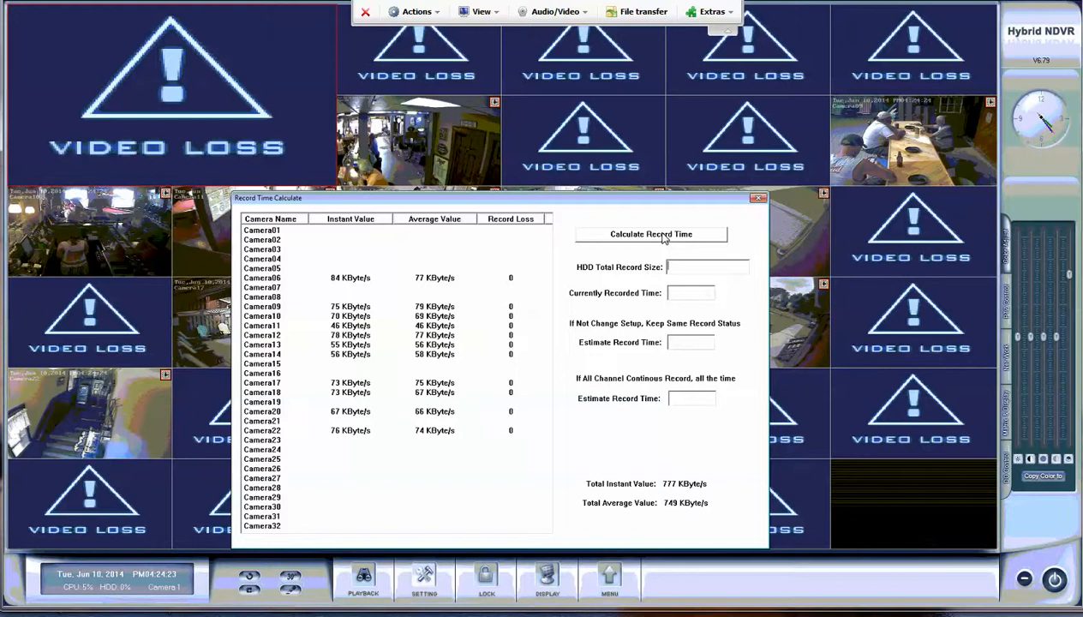
pyautogui.write('3')
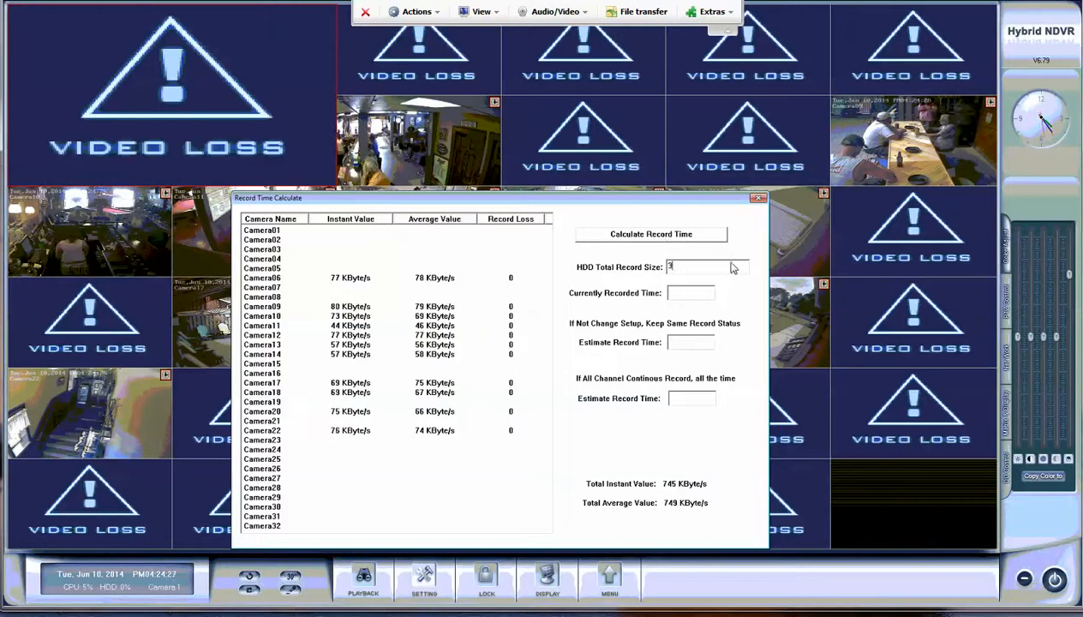
pyautogui.write('000')
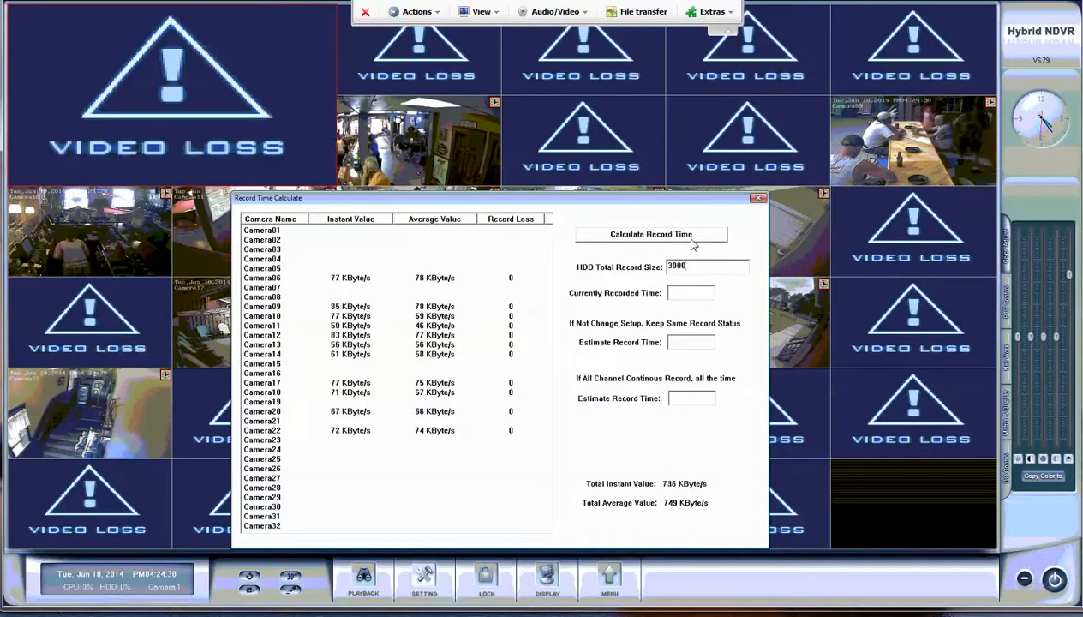
pyautogui.click(686, 236)
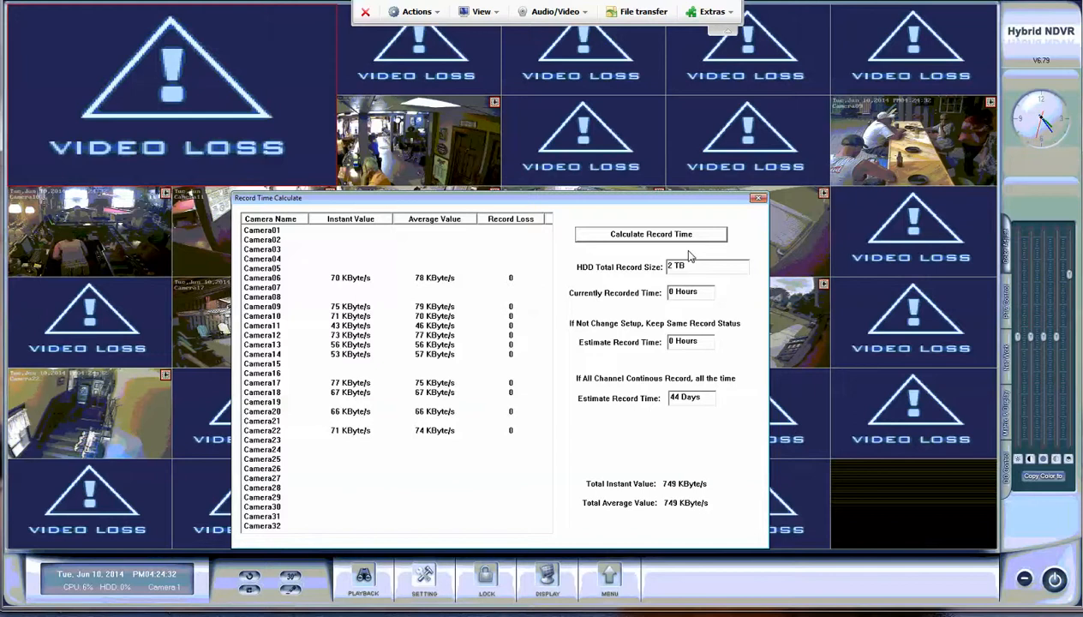